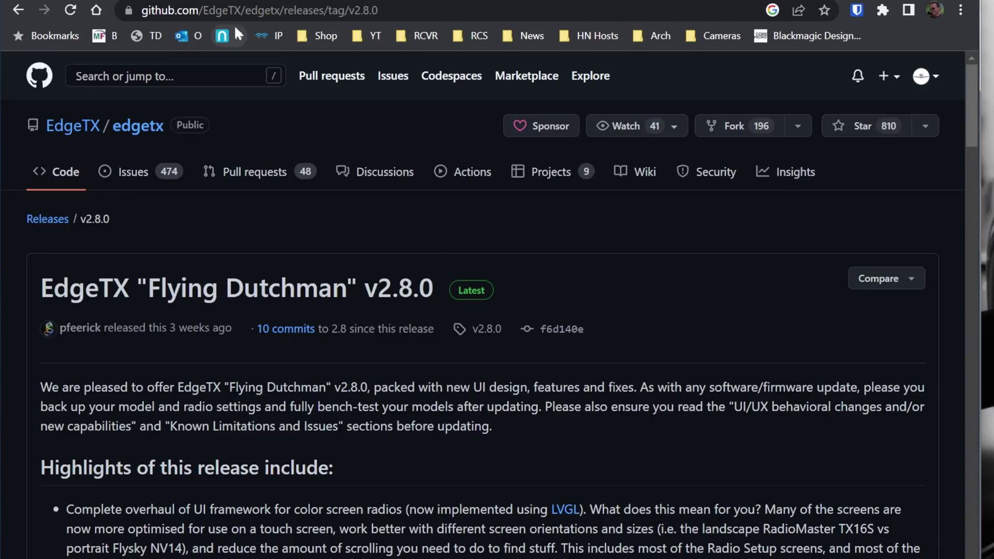
Step: Download edgetx-cpn-win64-v2.8.0.zip from the release's assets and open the downloaded archive
scroll(254, 236, "down", 2)
scroll(254, 235, "down", 20)
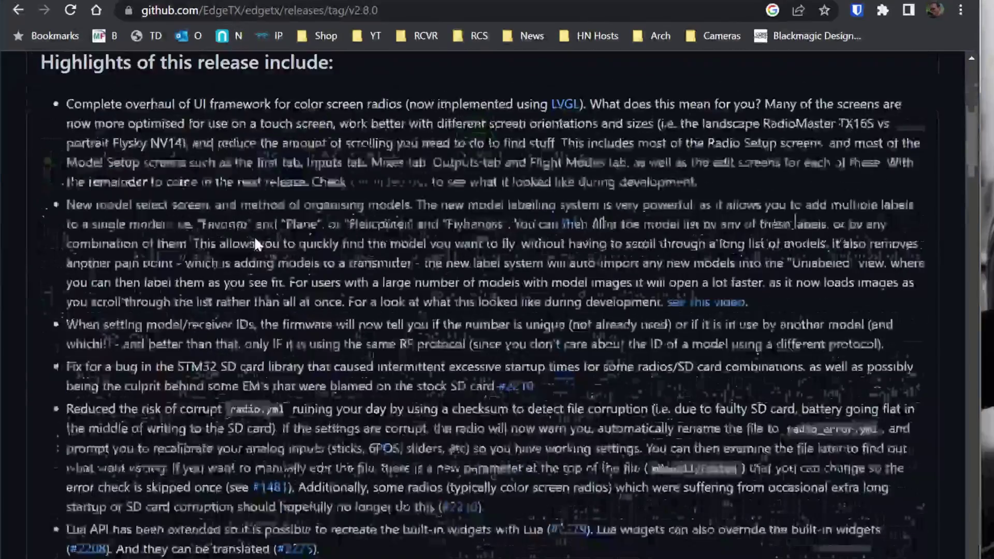
scroll(254, 236, "down", 20)
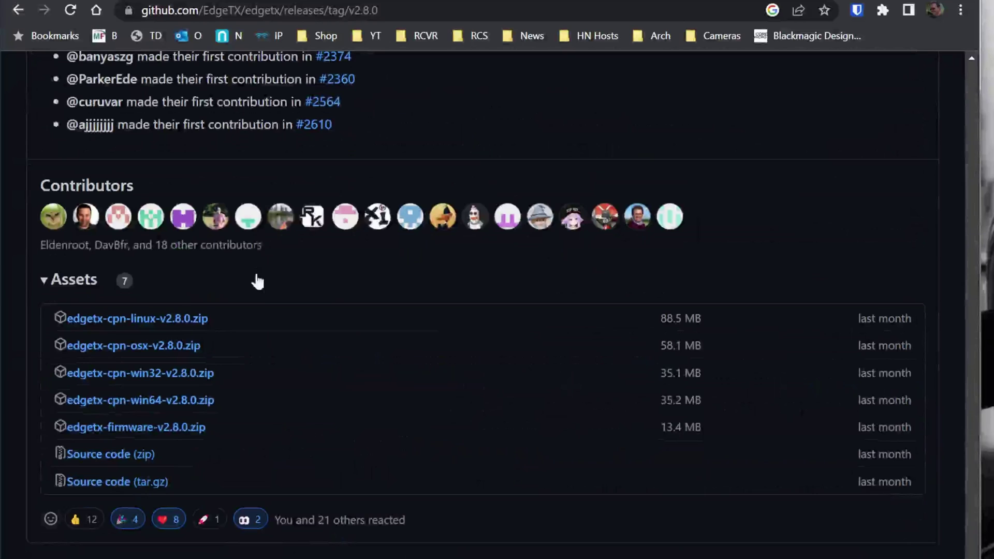
left_click(138, 405)
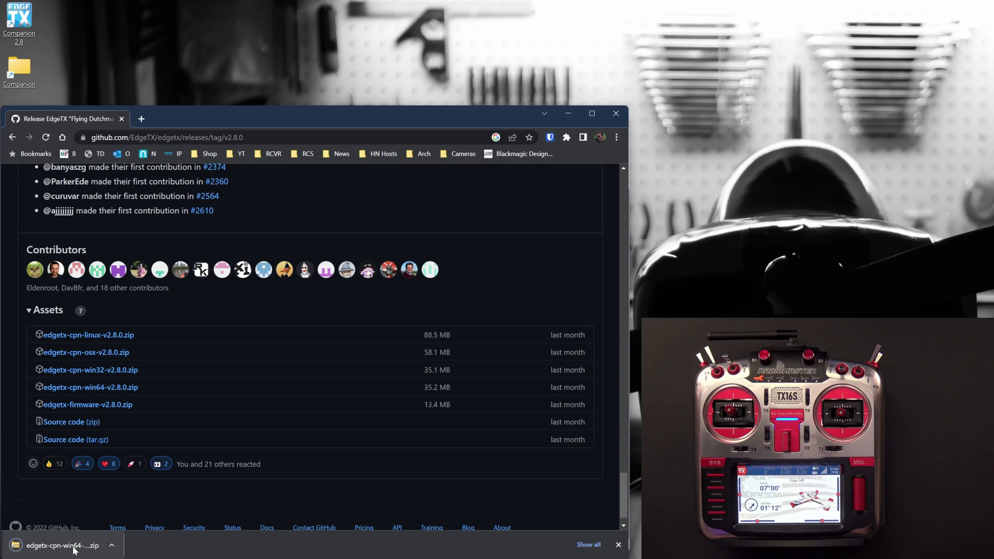
left_click(74, 550)
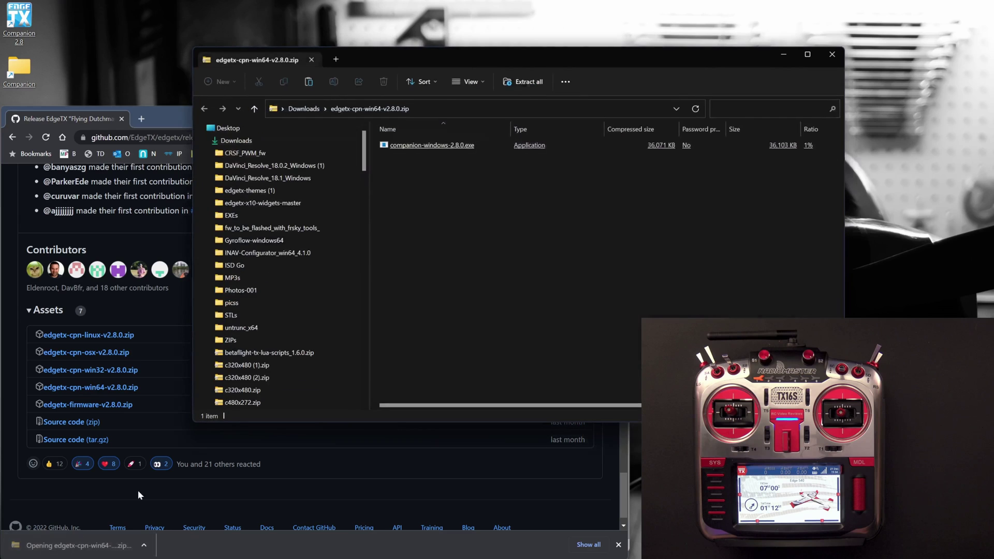
Step: Run companion-windows-2.8.0.exe from the archive, allowing it past the SmartScreen block
double_click(426, 148)
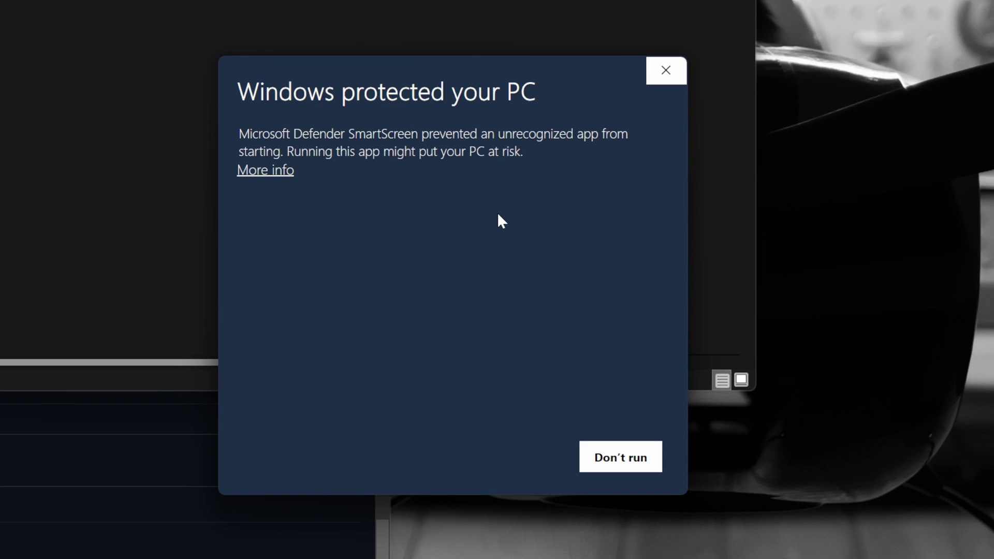
left_click(262, 173)
left_click(499, 460)
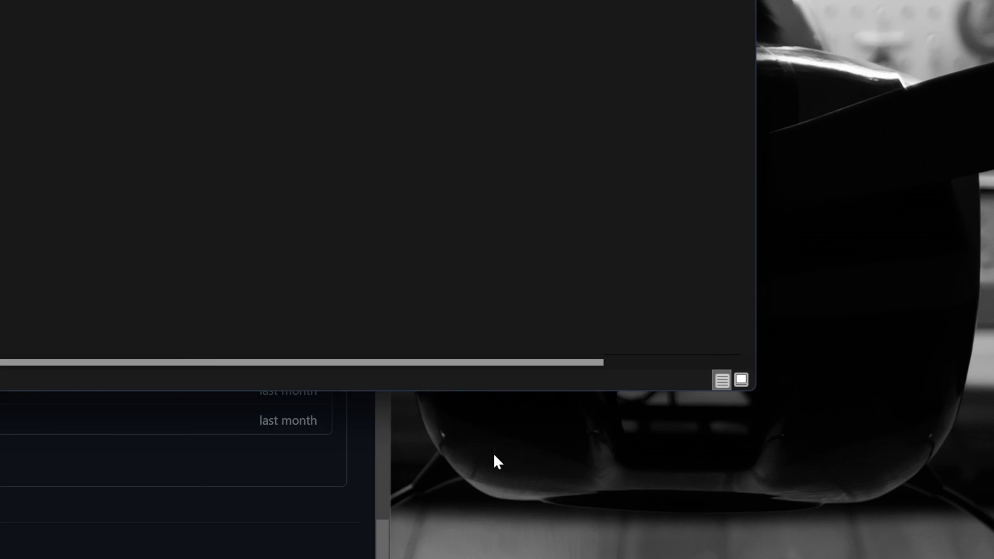
Step: Install EdgeTX Companion 2.8 with the default folder and options, and finish setup with Run EdgeTX Companion 2.8 enabled
left_click(724, 451)
left_click(725, 451)
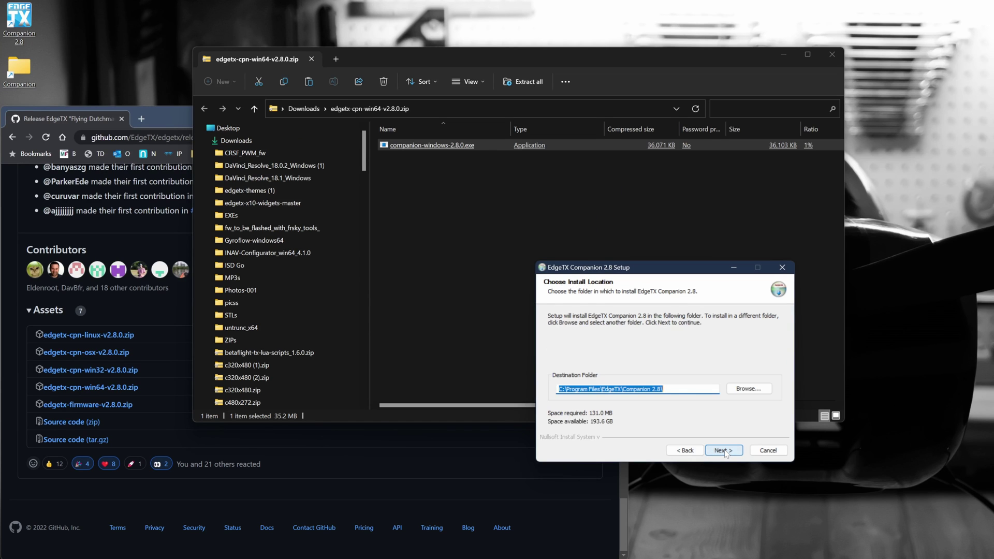
left_click(724, 451)
left_click(724, 451)
left_click(724, 450)
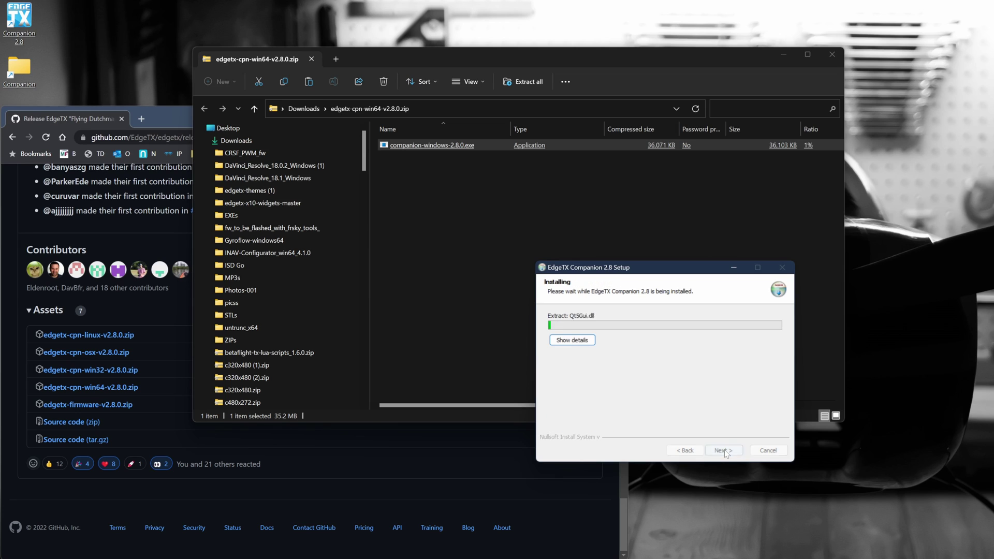
left_click(724, 451)
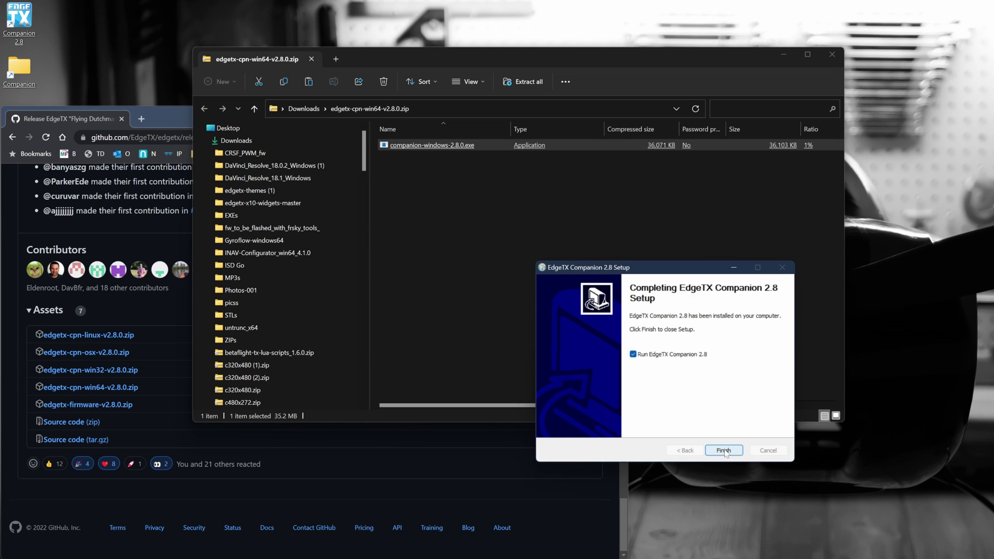
left_click(724, 451)
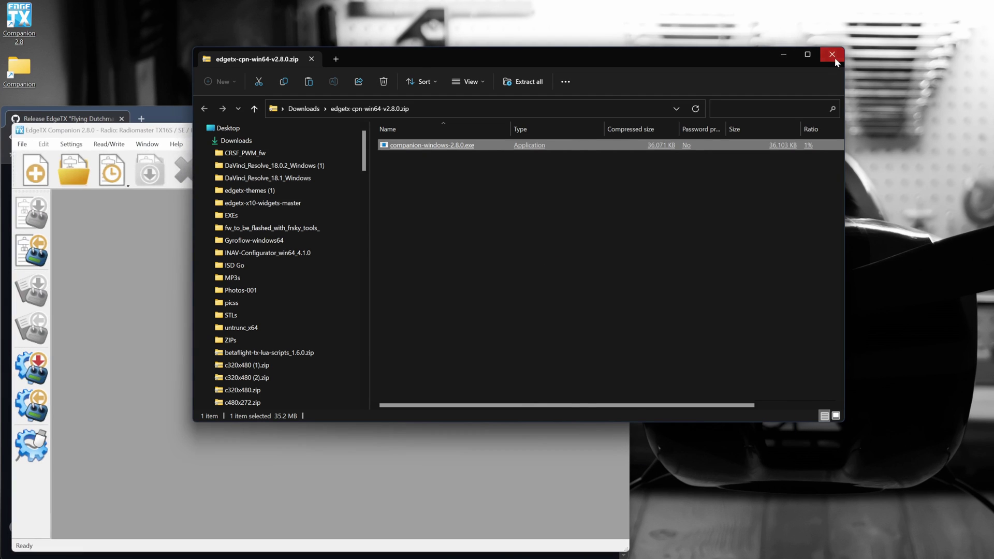
left_click(835, 57)
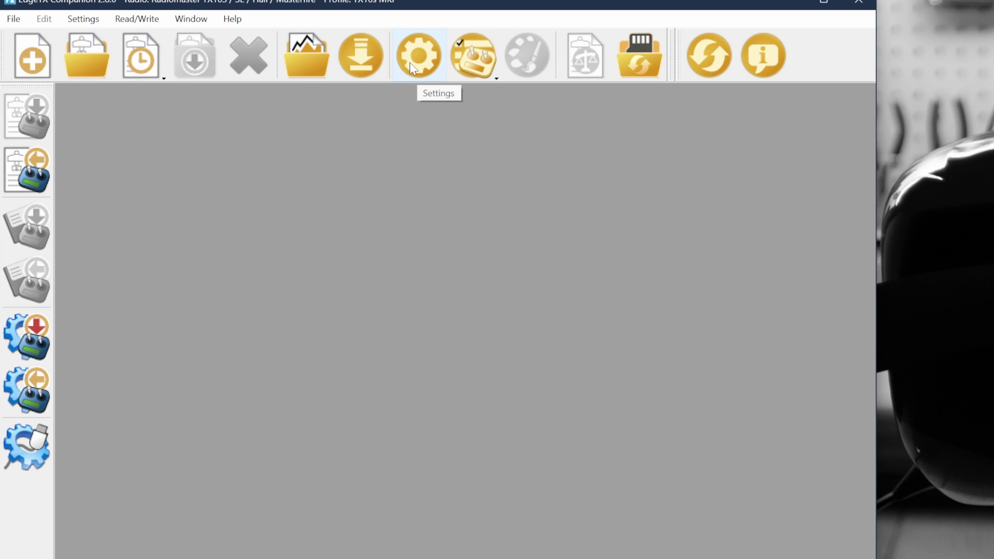
Step: In the radio profile settings, choose Radiomaster TX16S / SE / Hall / Masterfire as the radio type and en as the menu language
left_click(409, 62)
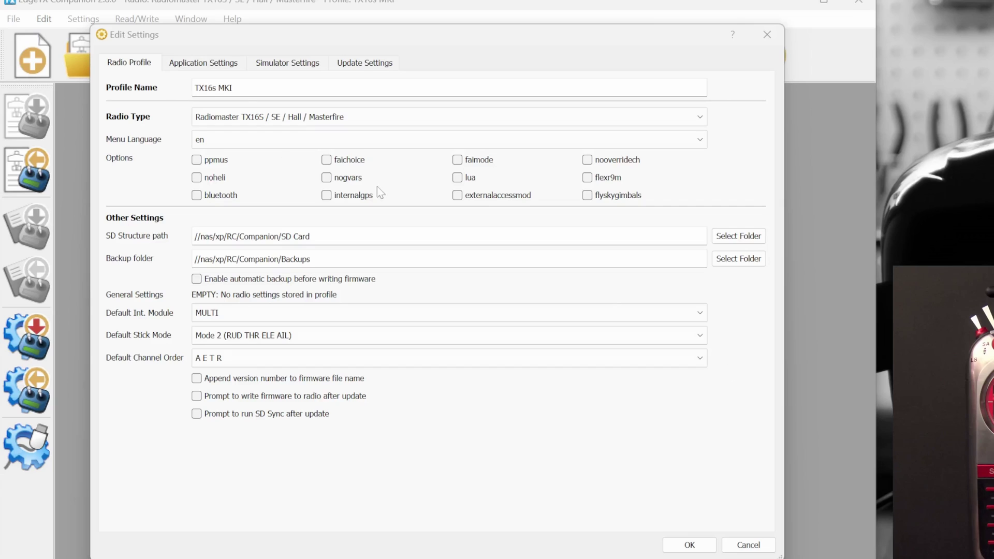
left_click(314, 118)
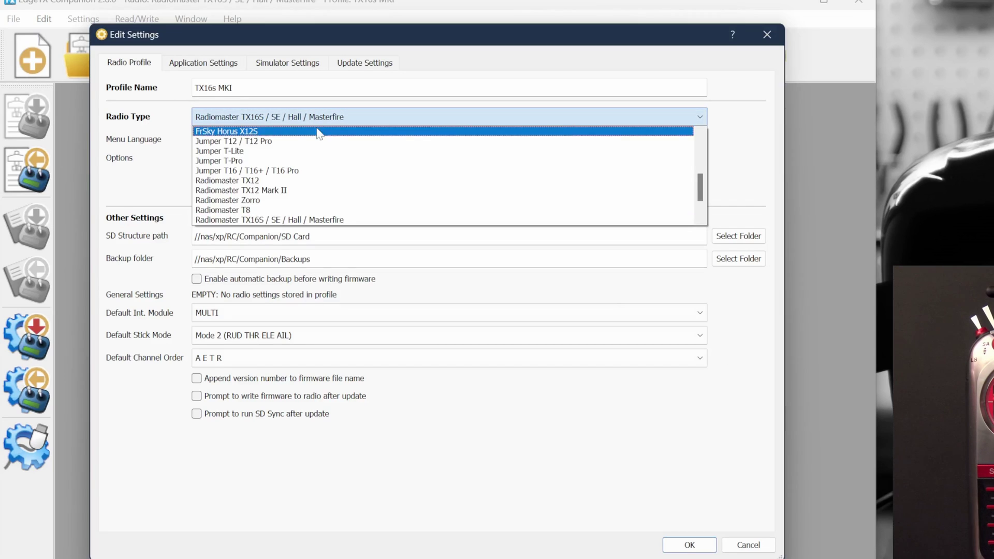
scroll(323, 148, "up", 3)
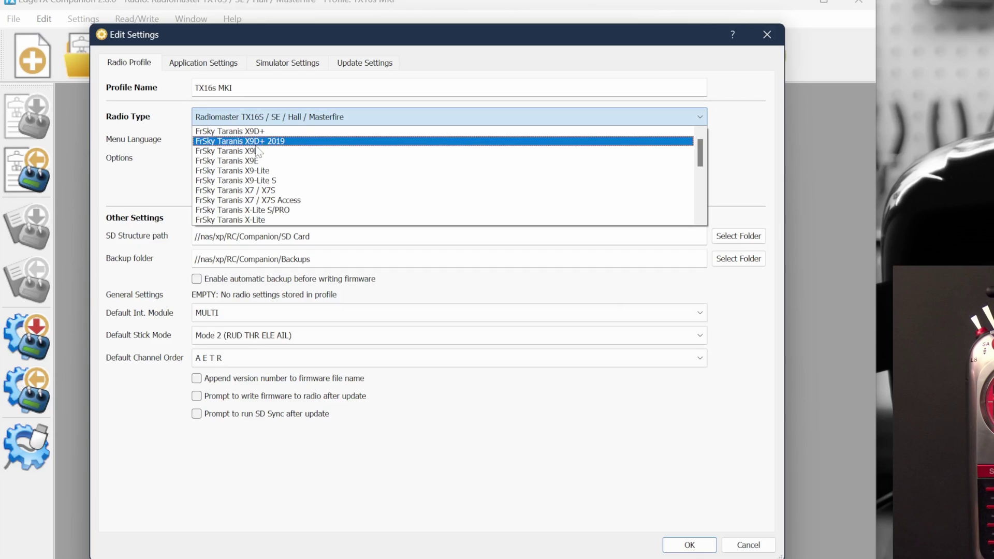
scroll(257, 142, "down", 3)
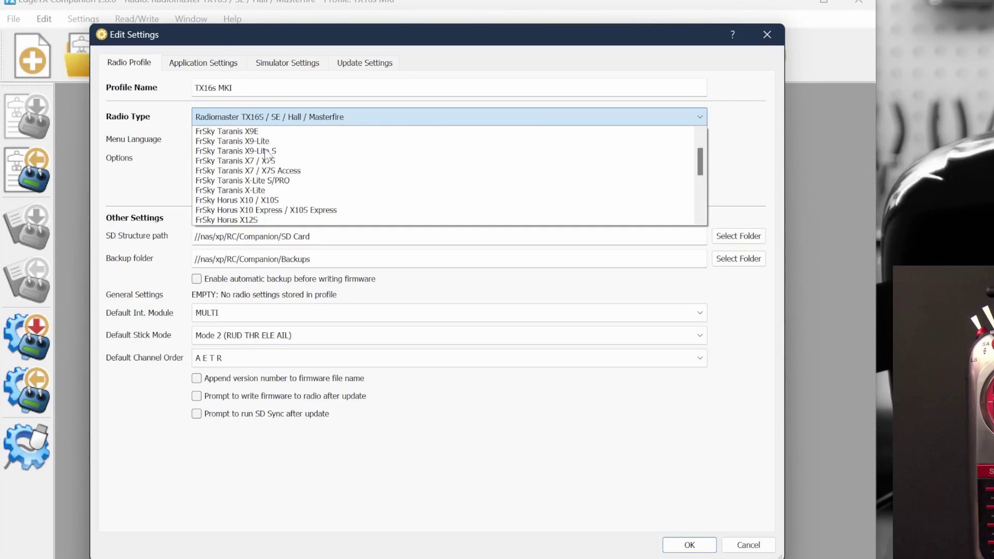
scroll(219, 183, "down", 3)
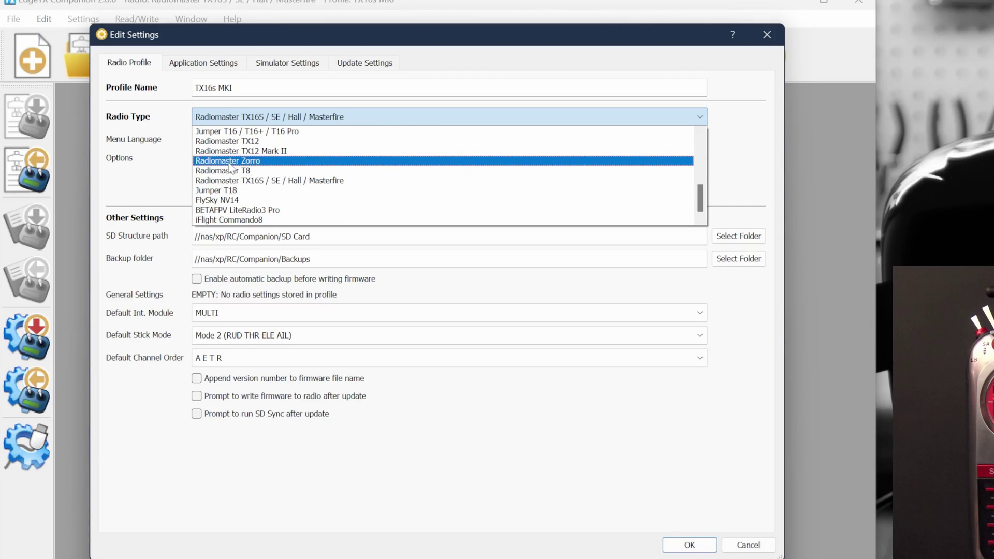
left_click(256, 184)
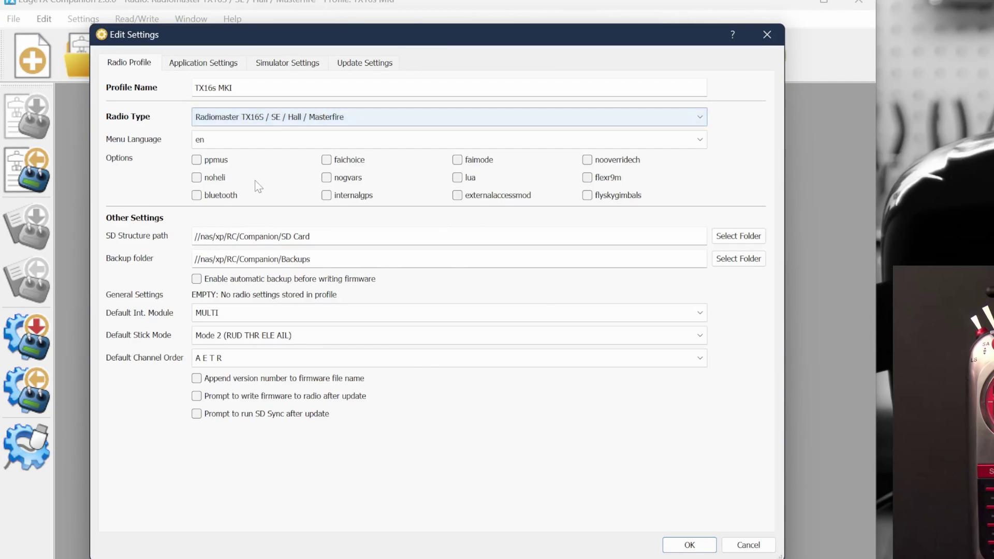
left_click(369, 139)
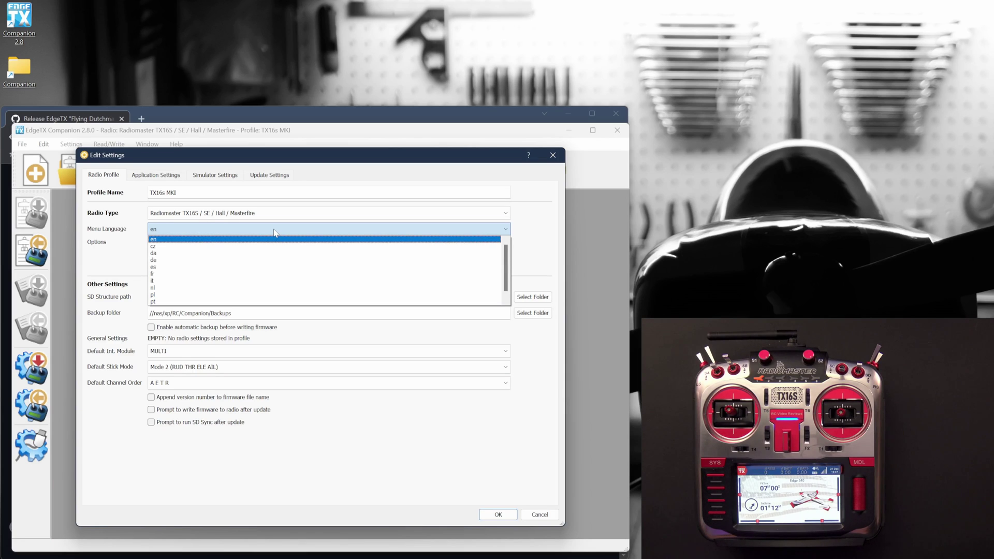
left_click(275, 238)
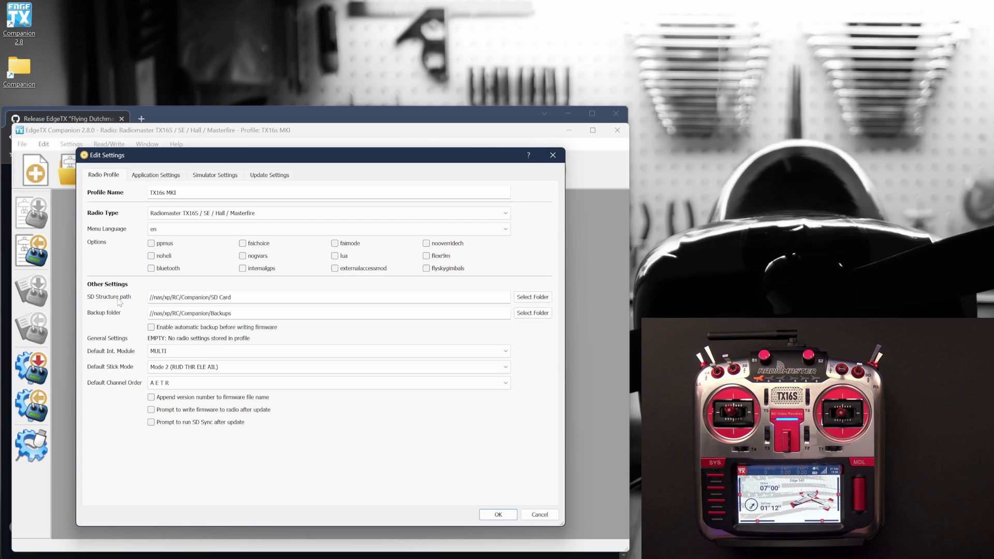
Step: Open the desktop's Companion folder and review its Backups, Downloads, Screenshots, SD Card and Updates subfolders
double_click(21, 73)
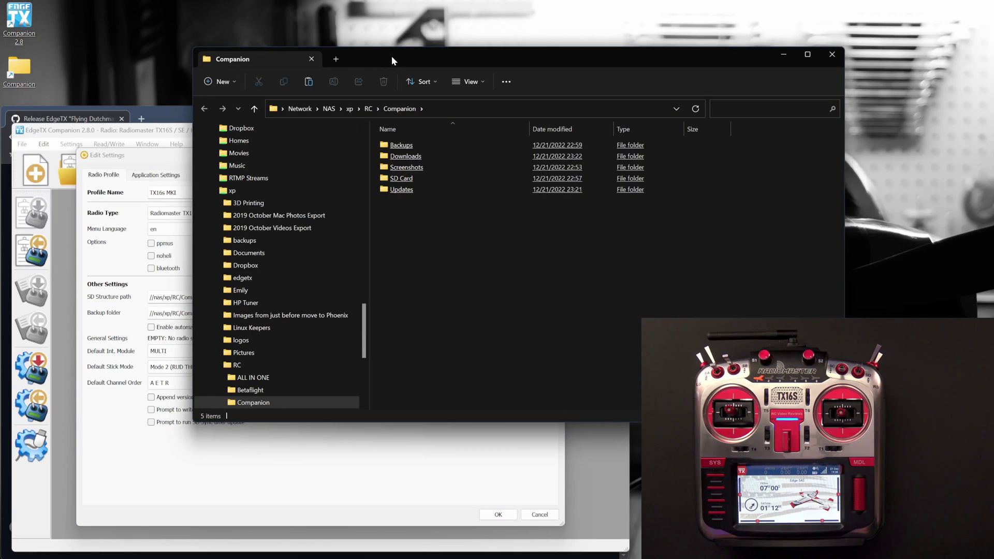
left_click_drag(392, 56, 270, 48)
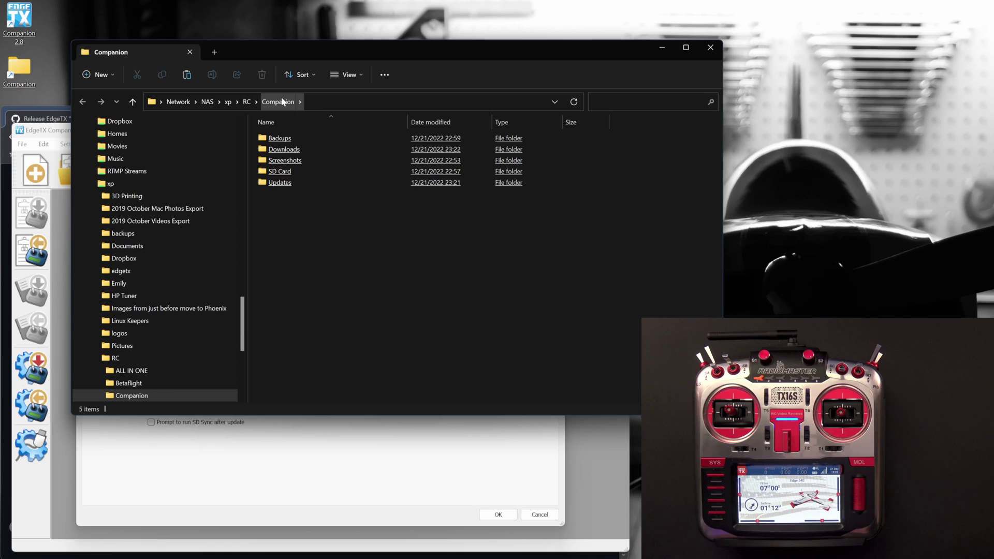
left_click(280, 141)
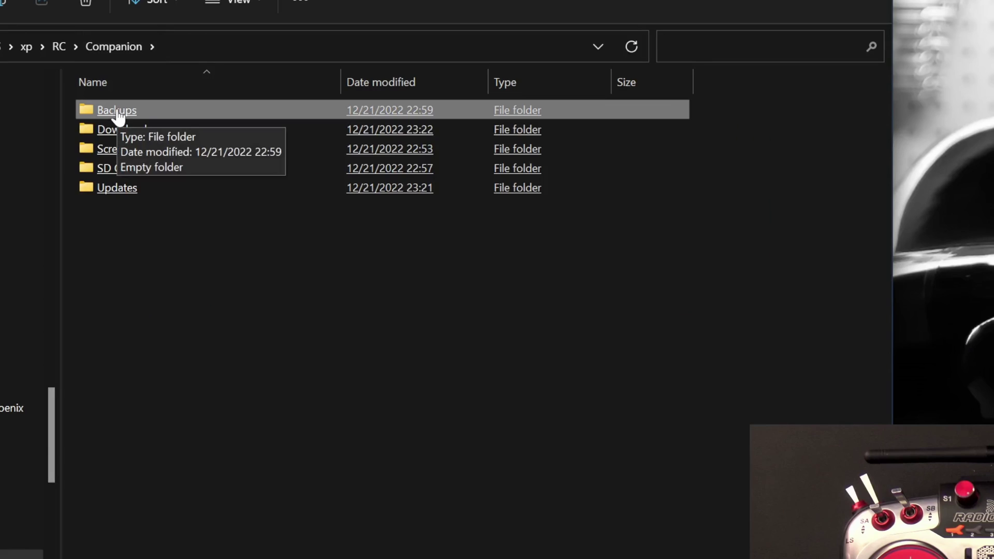
left_click(140, 133)
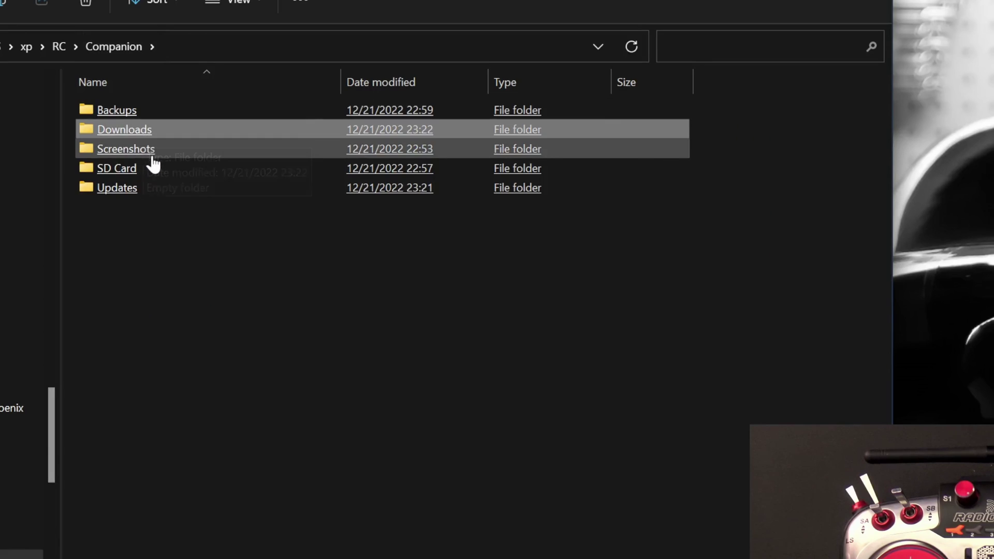
left_click(151, 155)
left_click(134, 174)
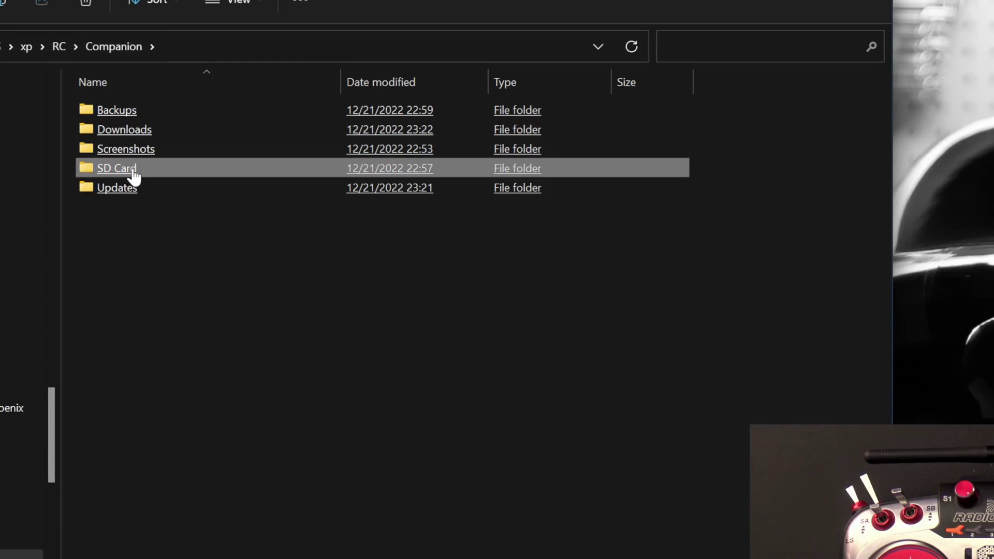
left_click(127, 192)
left_click(118, 173)
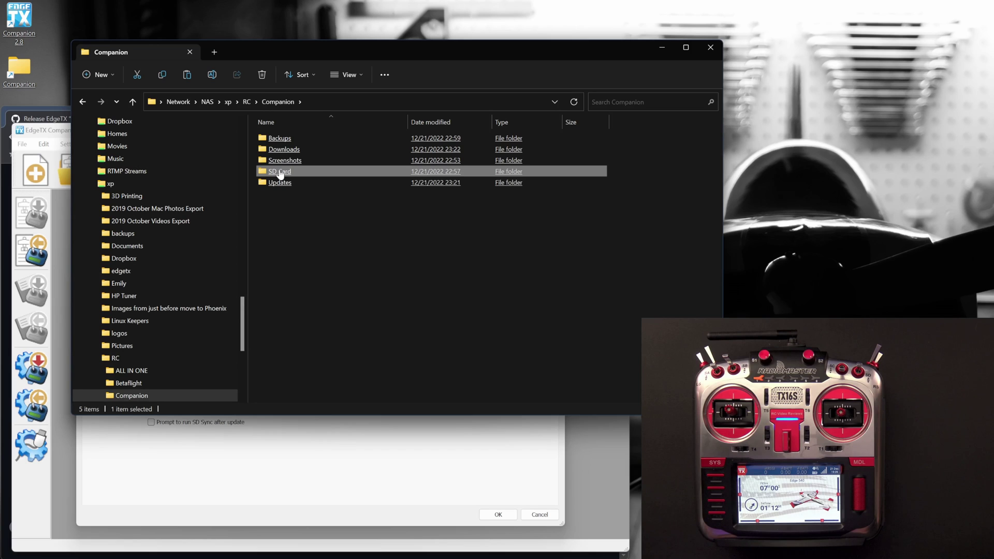
Step: Examine the contents of the SD Card folder, return to the Companion folder's Updates subfolder, and close the file window
double_click(280, 174)
left_click(280, 173)
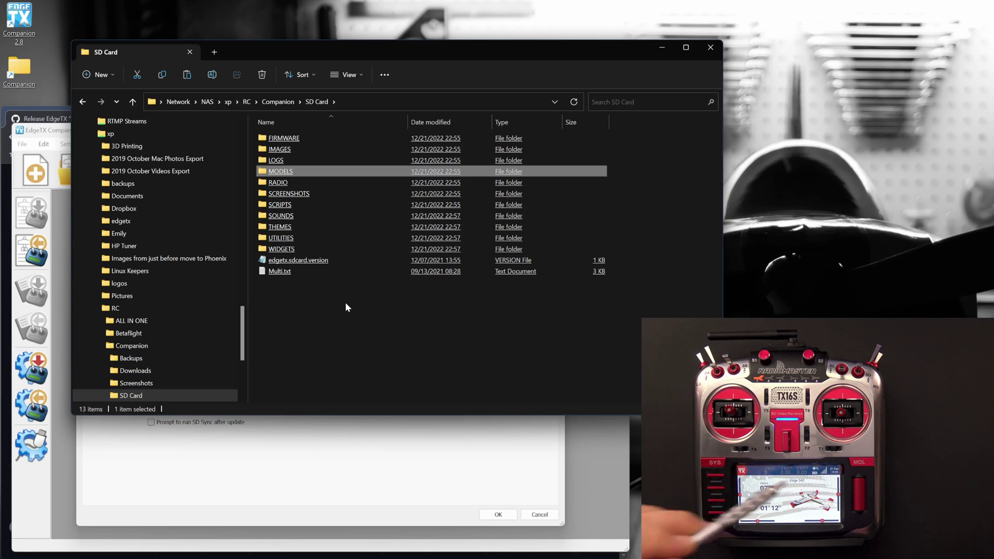
key("alt+Up")
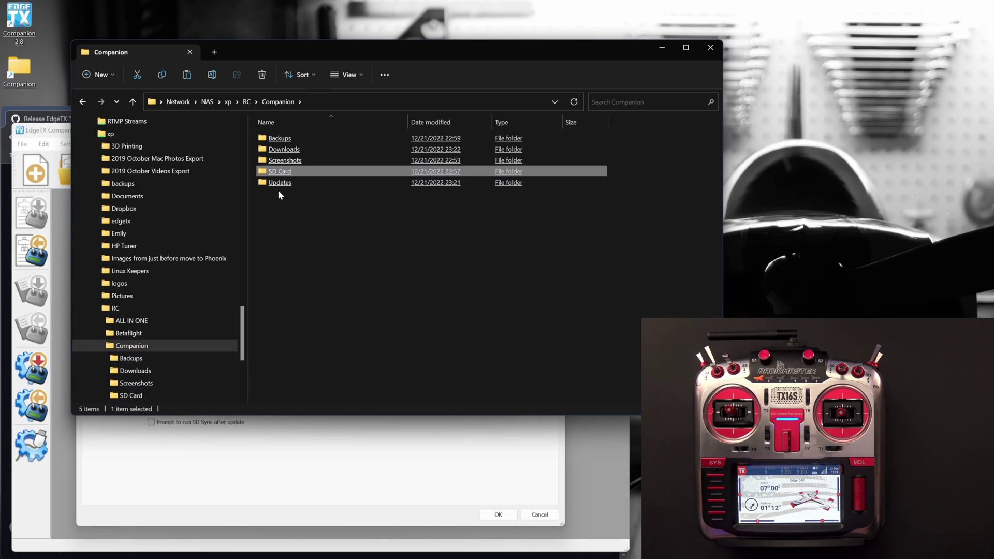
left_click(275, 184)
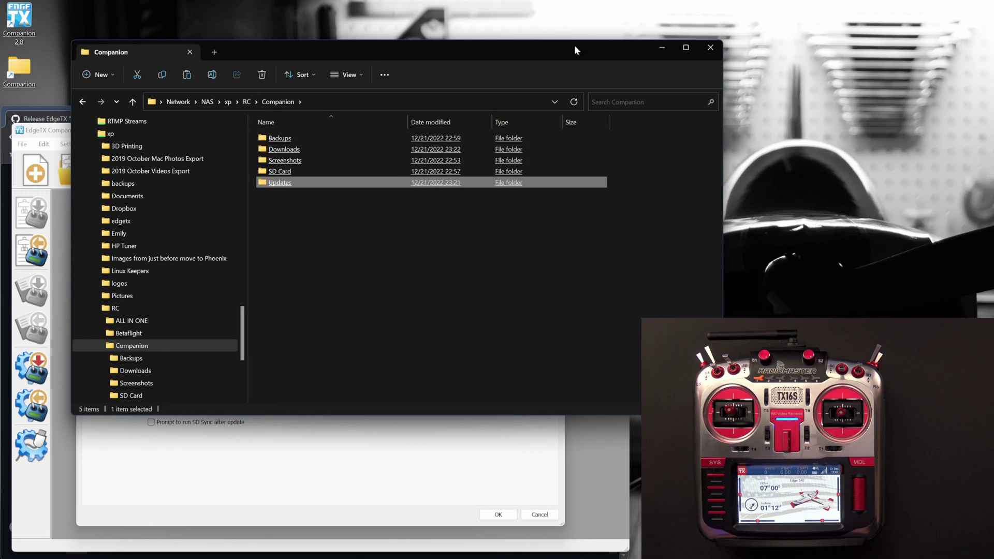
left_click(710, 48)
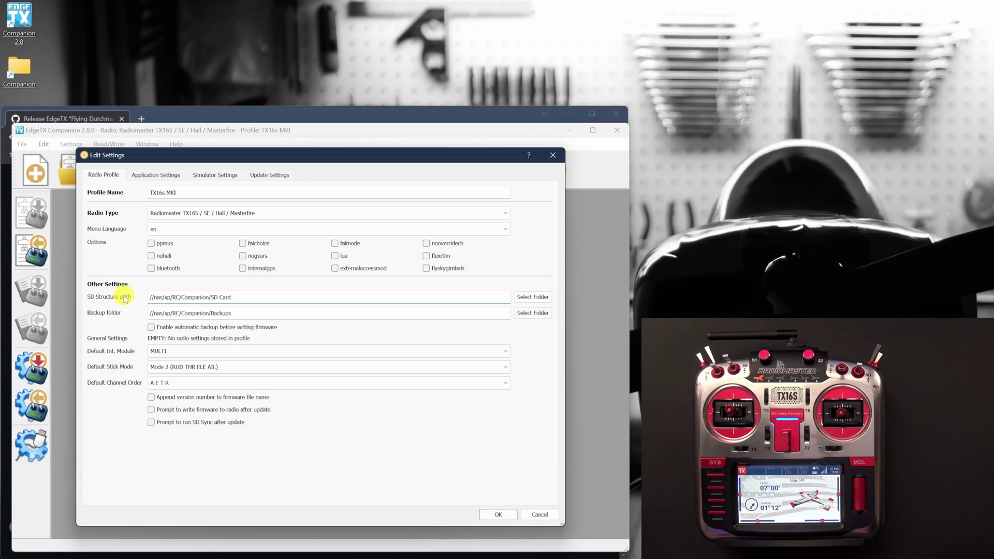
Step: Set the SD structure path to the SD Card folder inside RC/Companion on the NAS
left_click(535, 300)
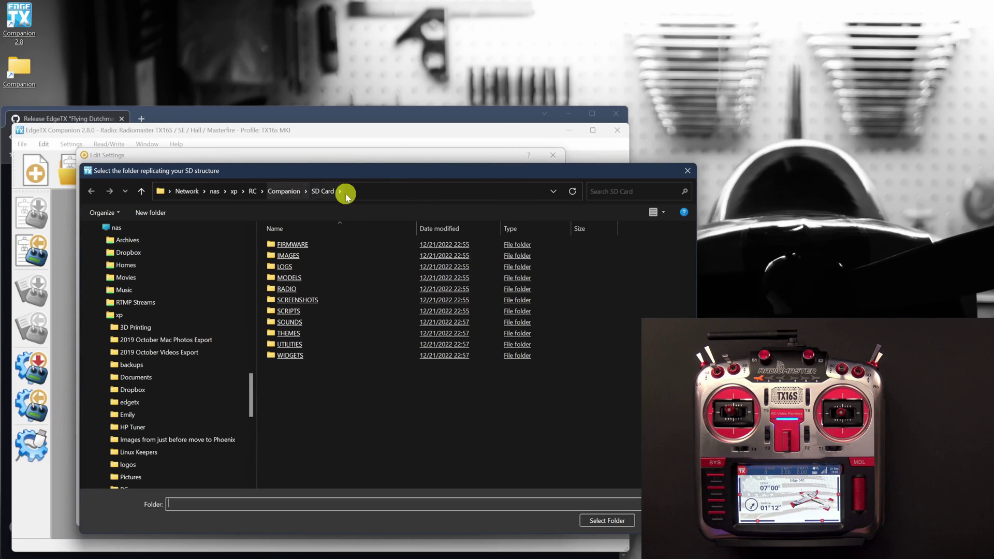
left_click(285, 191)
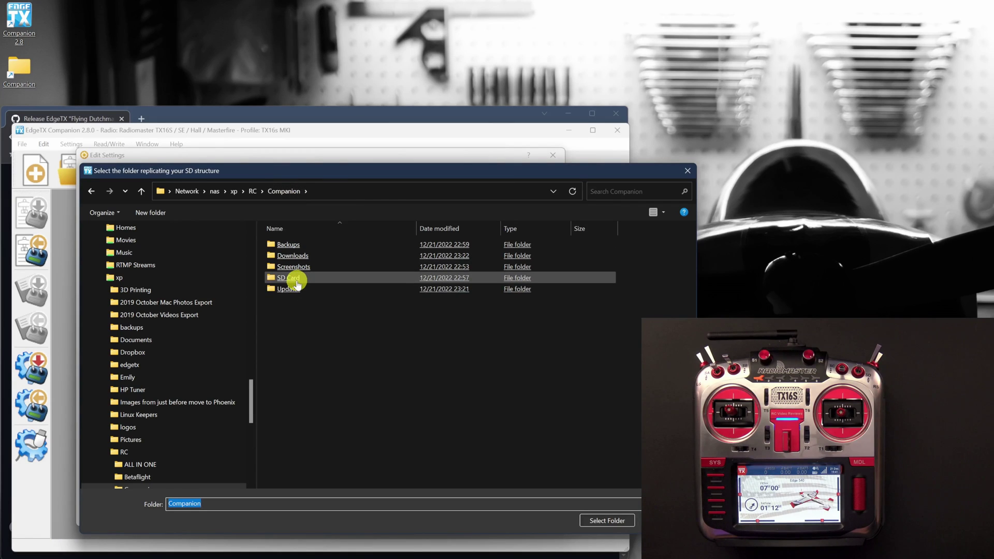
double_click(293, 280)
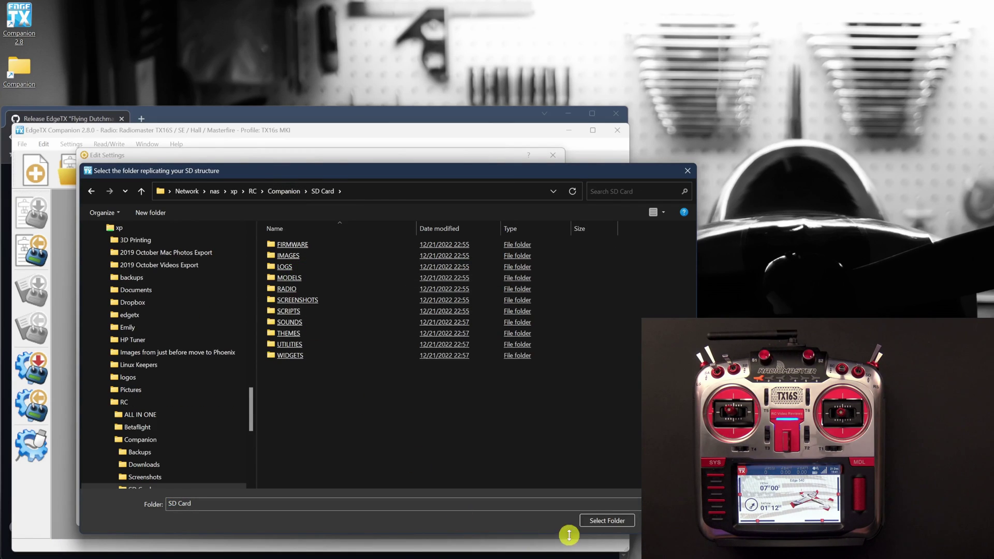
left_click(594, 523)
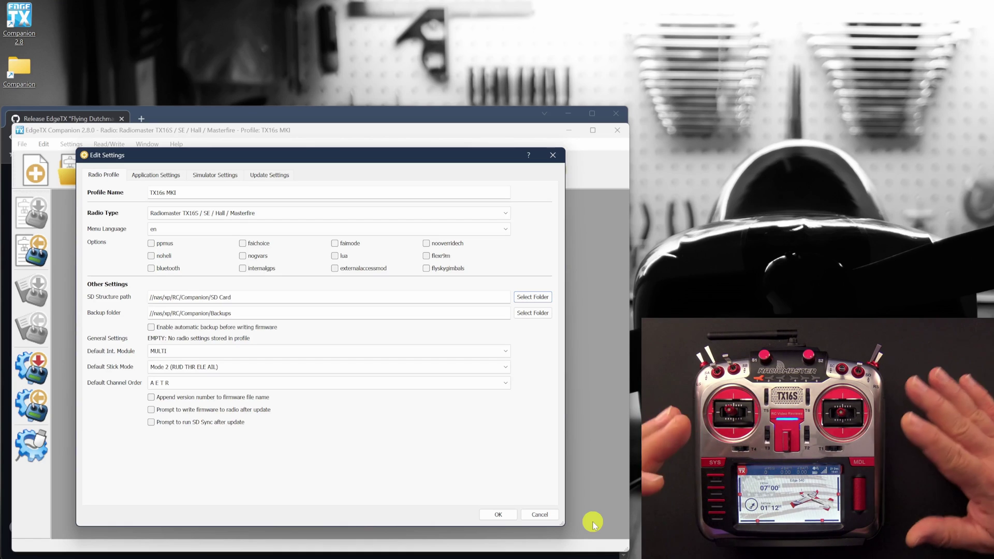
Step: Enable automatic backup before writing firmware in the radio profile and choose MULTI as the default internal module
left_click(150, 327)
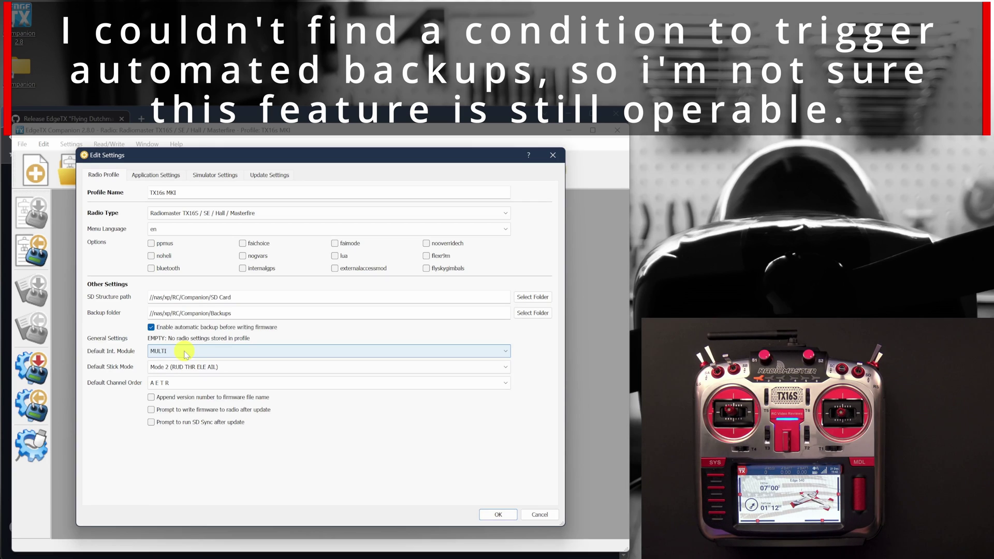
left_click(186, 352)
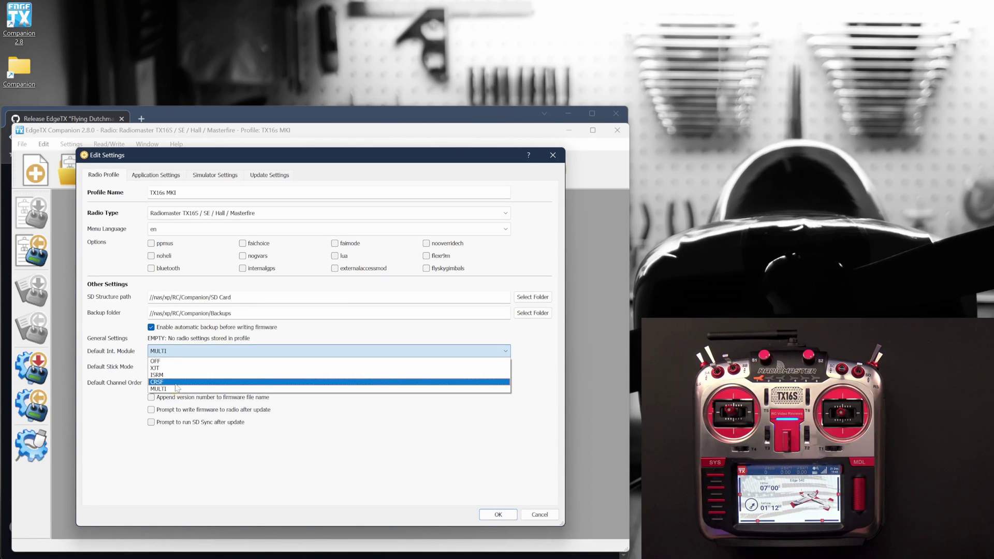
left_click(175, 388)
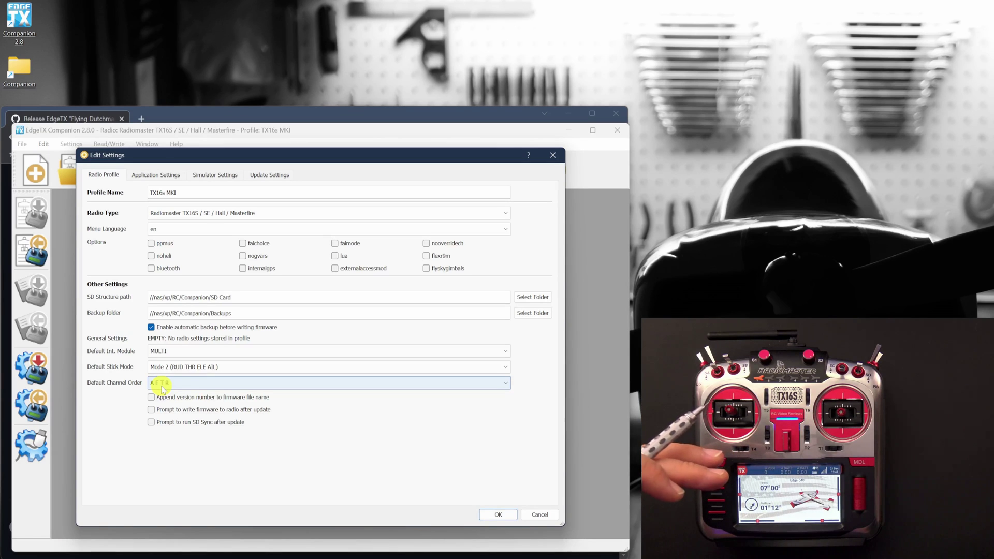
Step: Review the available default channel orders in the radio profile, keeping A E T R
left_click(162, 387)
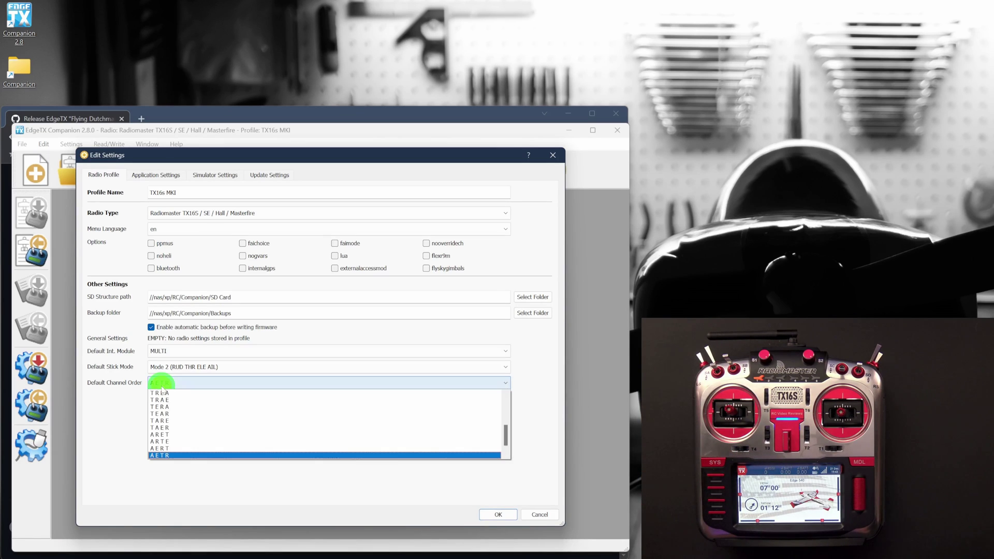
left_click(162, 387)
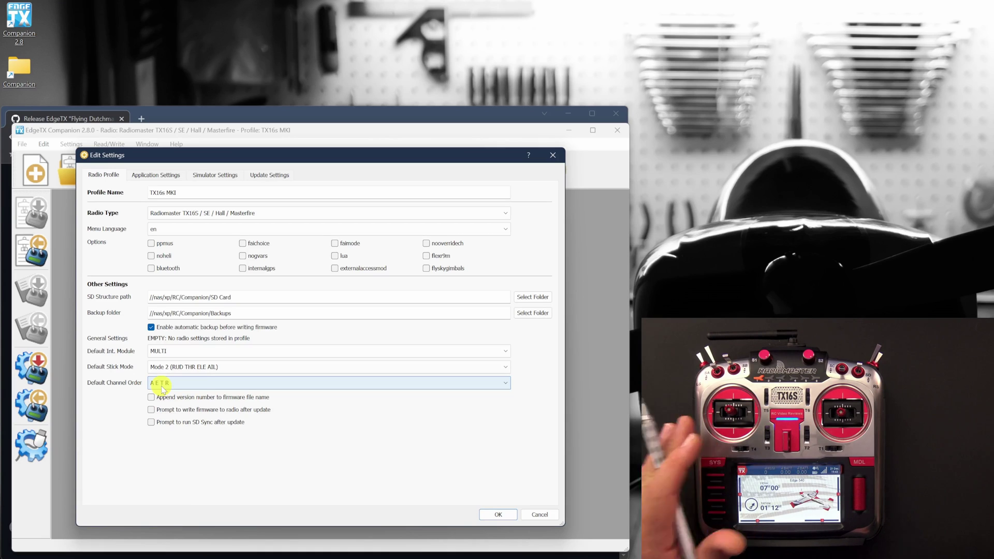
left_click(162, 389)
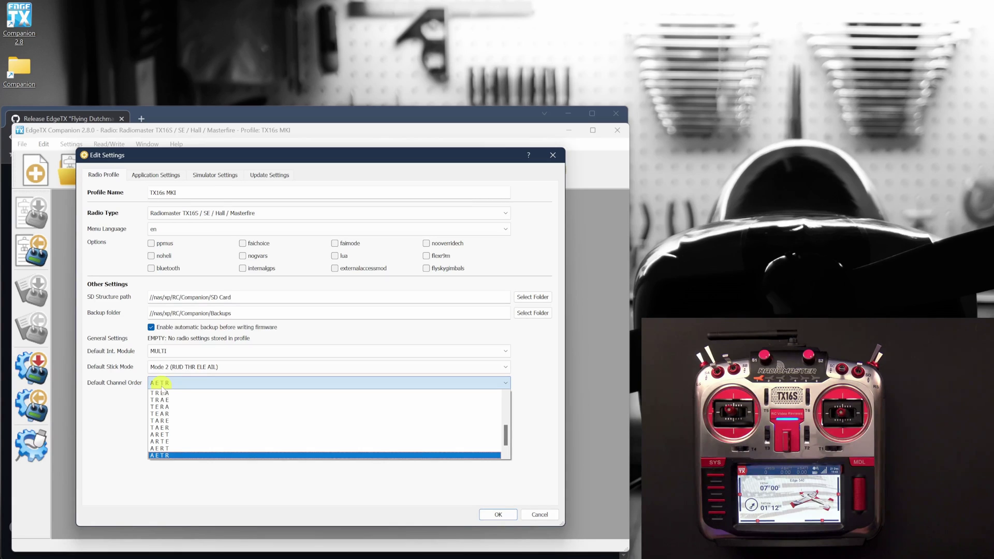
left_click(161, 385)
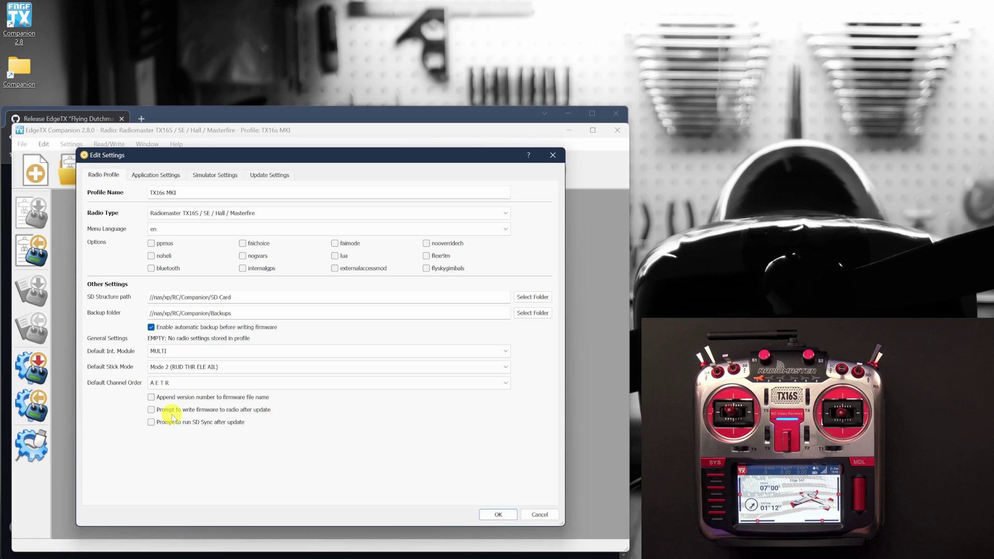
Step: In the application settings, choose None as the action on new model and enable automatic backup before writing firmware
left_click(148, 179)
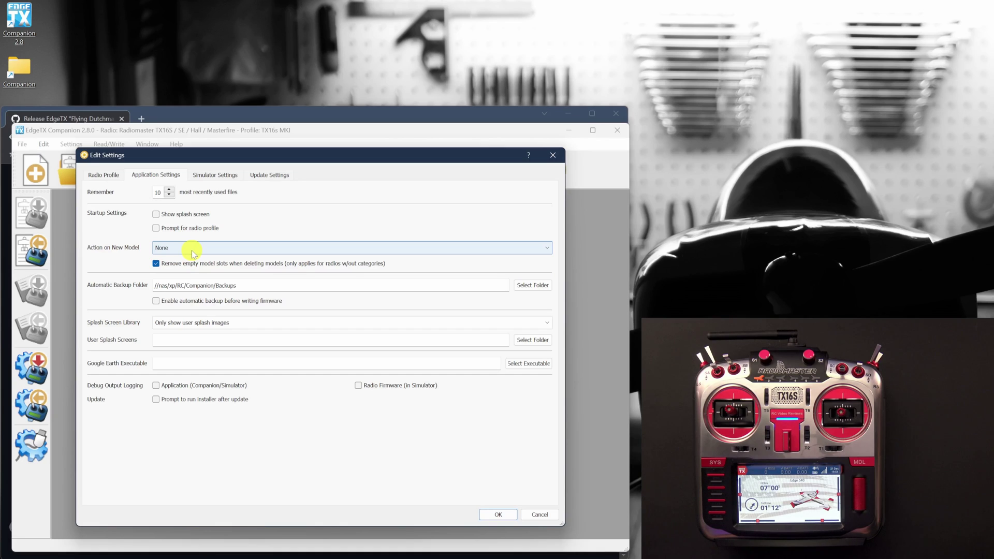
left_click(193, 254)
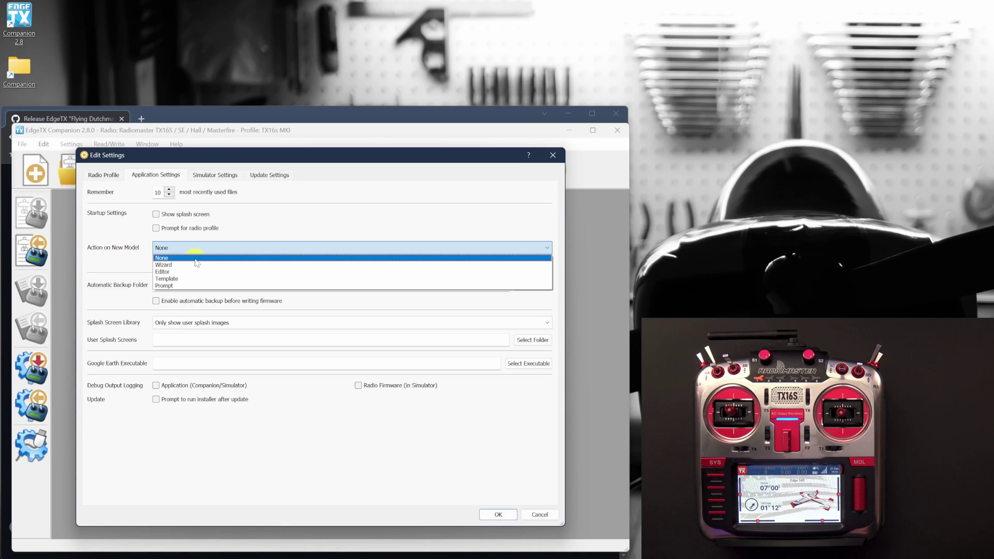
left_click(195, 259)
left_click(156, 264)
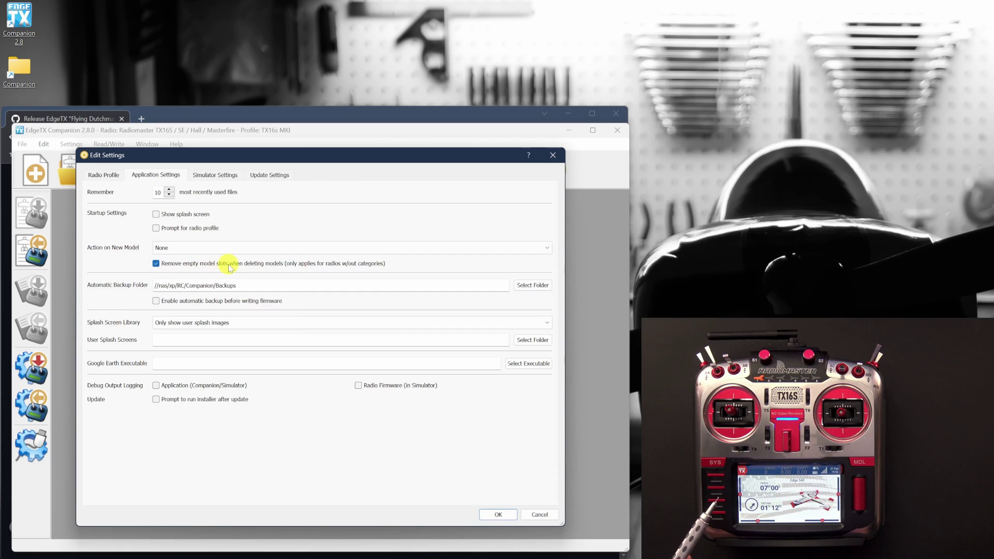
mouse_move(261, 269)
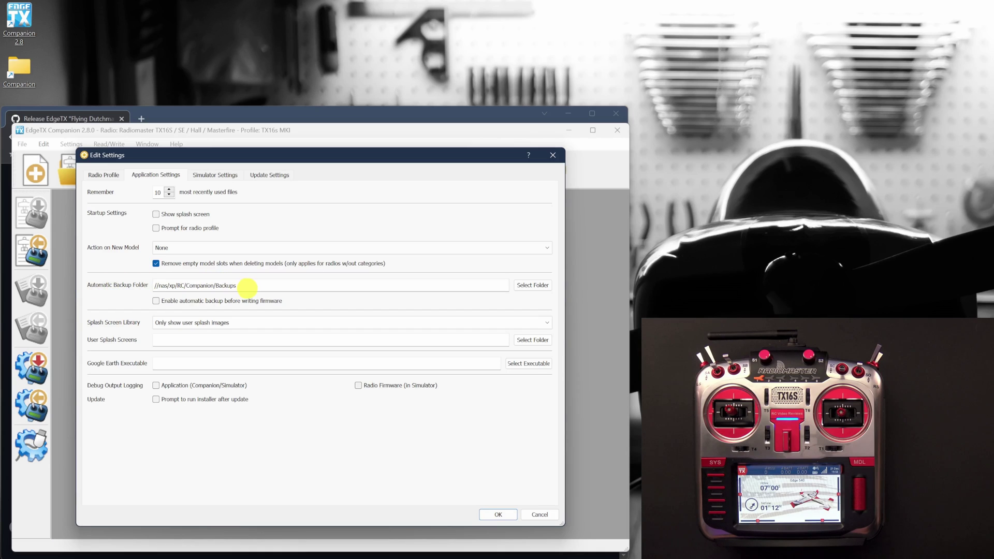
left_click(190, 301)
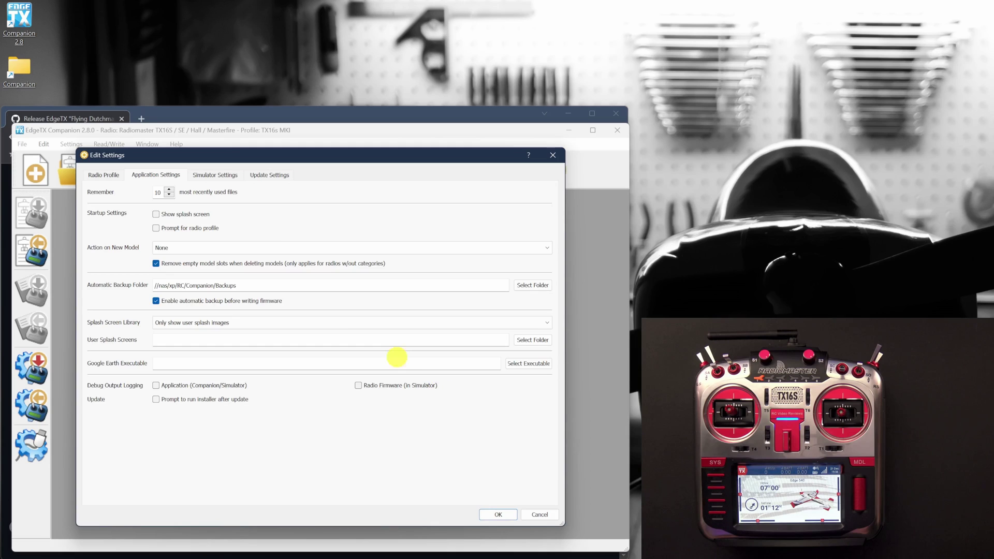
Step: Examine the simulator settings, including the joystick's channel assignments and calibration, and open the update settings
left_click(211, 178)
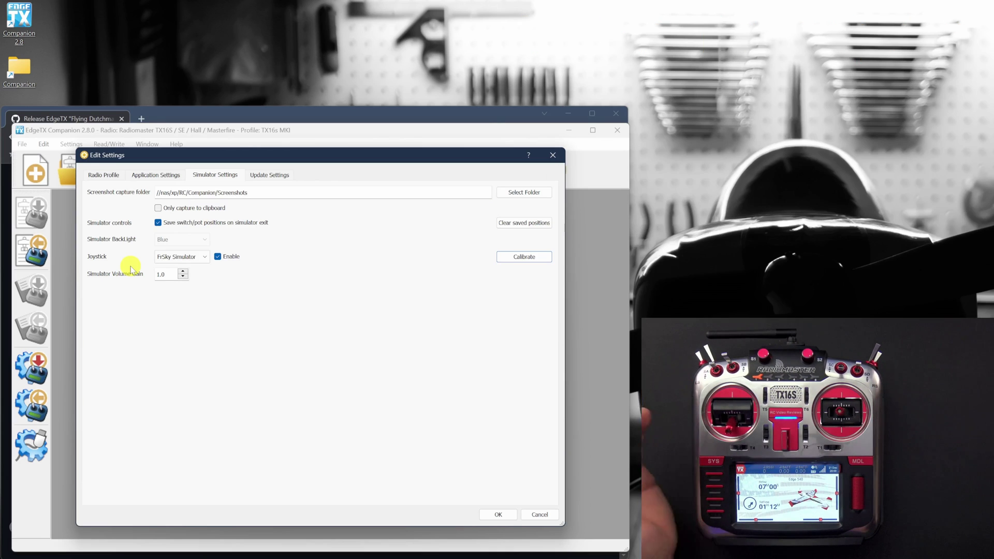
left_click(536, 263)
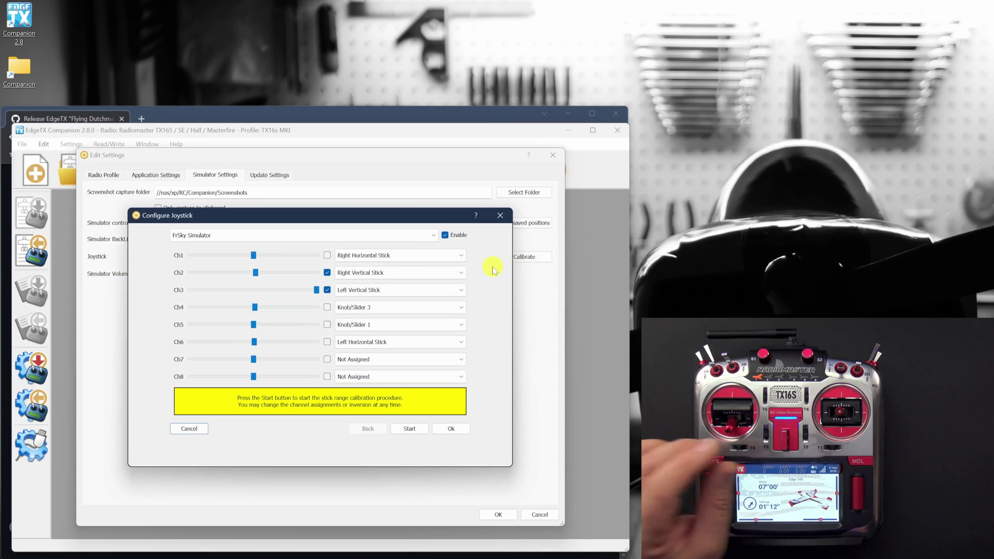
left_click(448, 428)
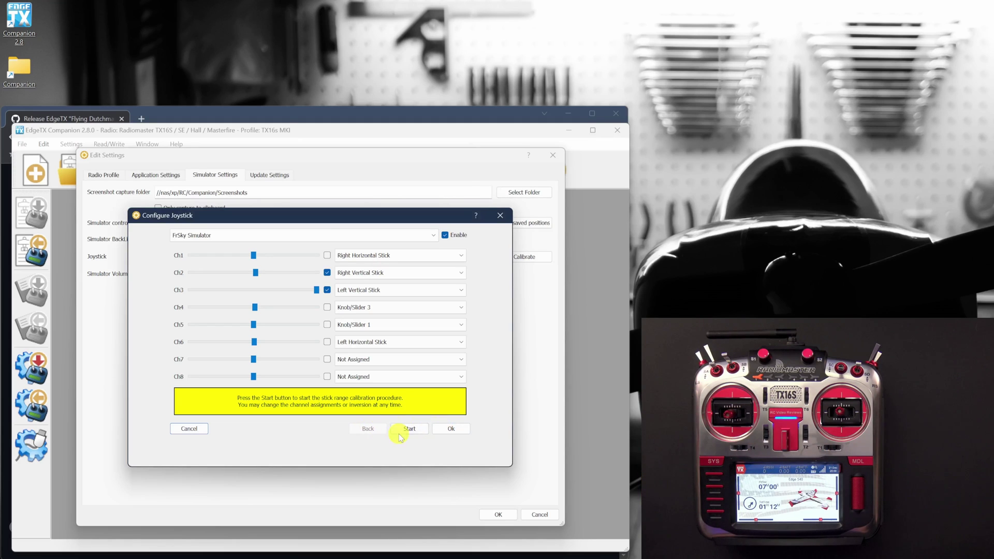
left_click(269, 175)
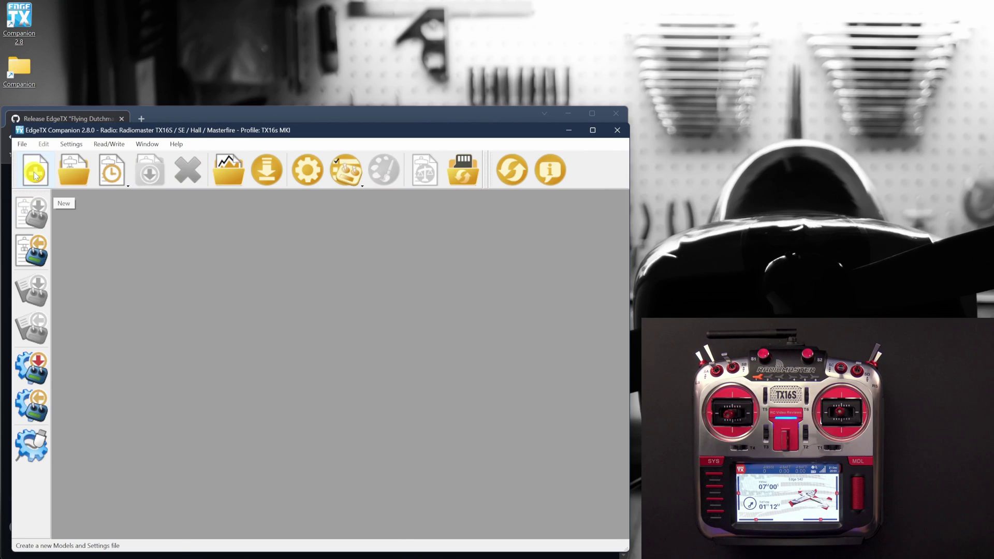
Step: Create a new models and settings file, add a model and name it Edge 540
left_click(34, 173)
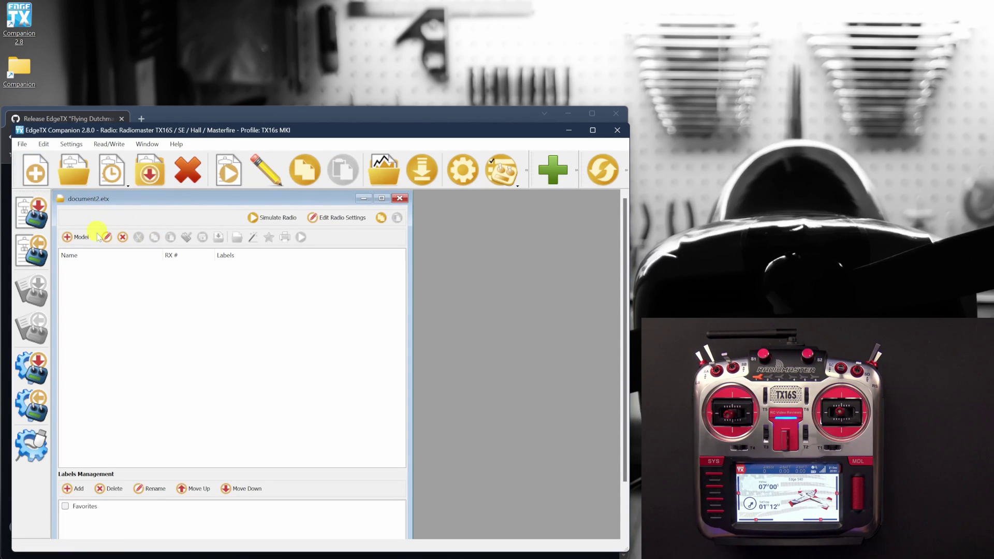
left_click(76, 238)
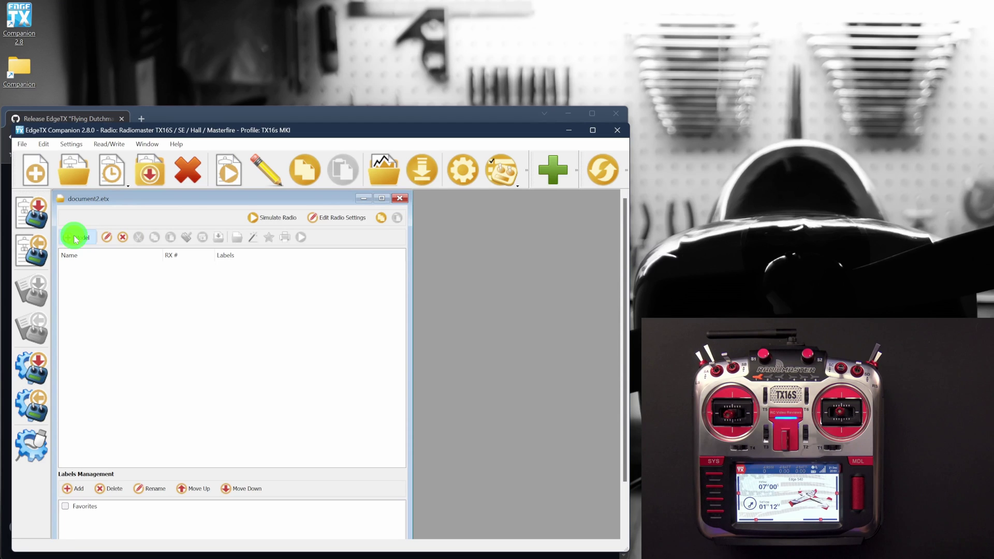
double_click(78, 269)
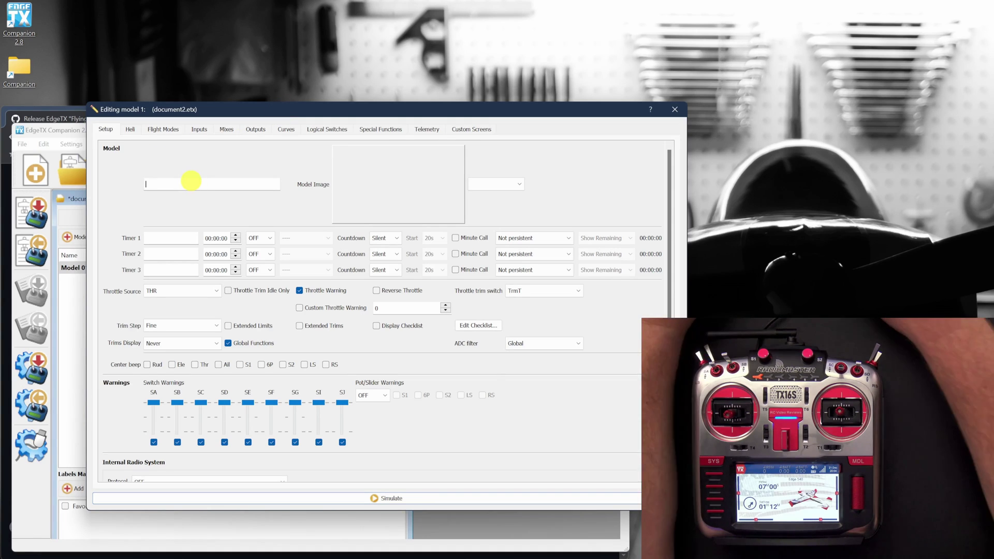
type("Edge 540")
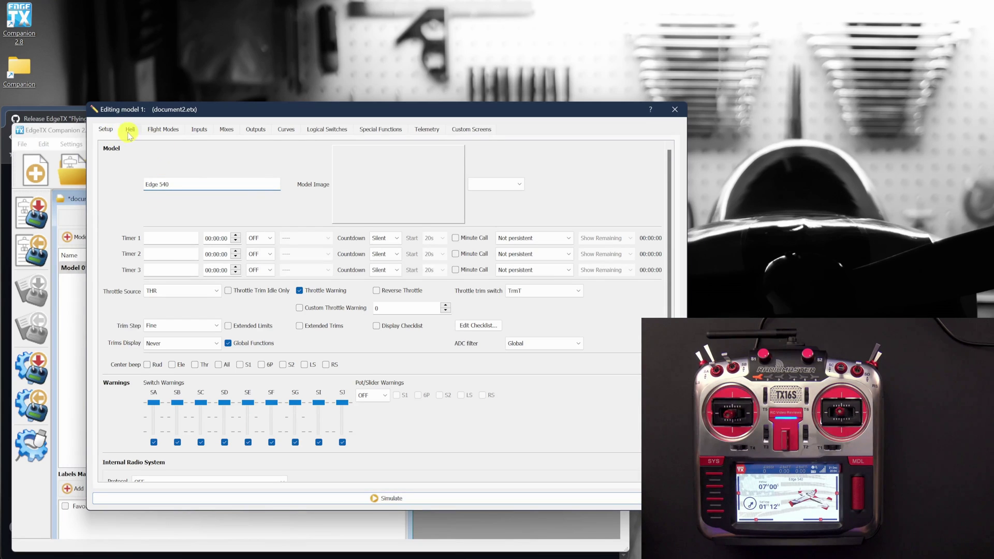
Step: Review the Edge 540 model's flight modes, inputs, mixes, outputs, curves and logical switches
left_click(163, 129)
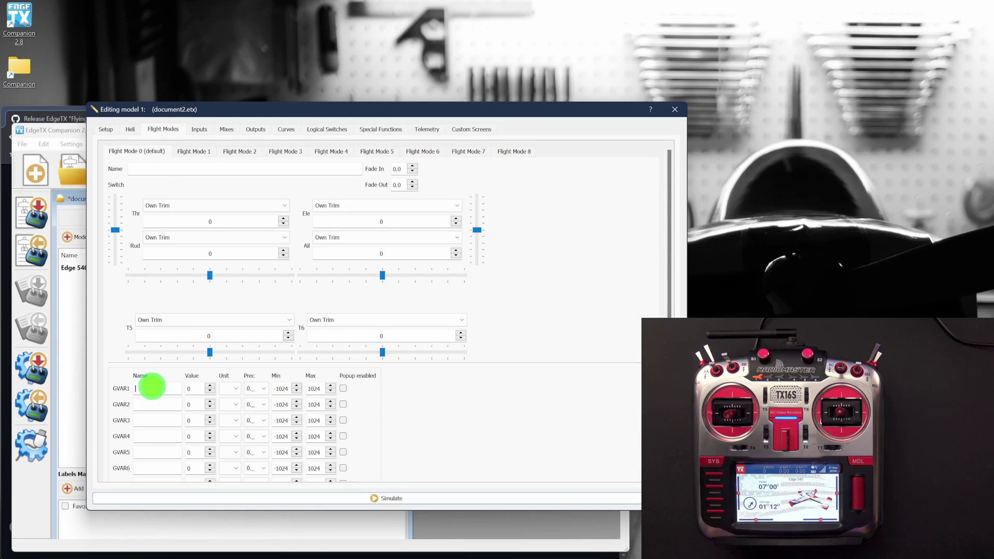
left_click(139, 391)
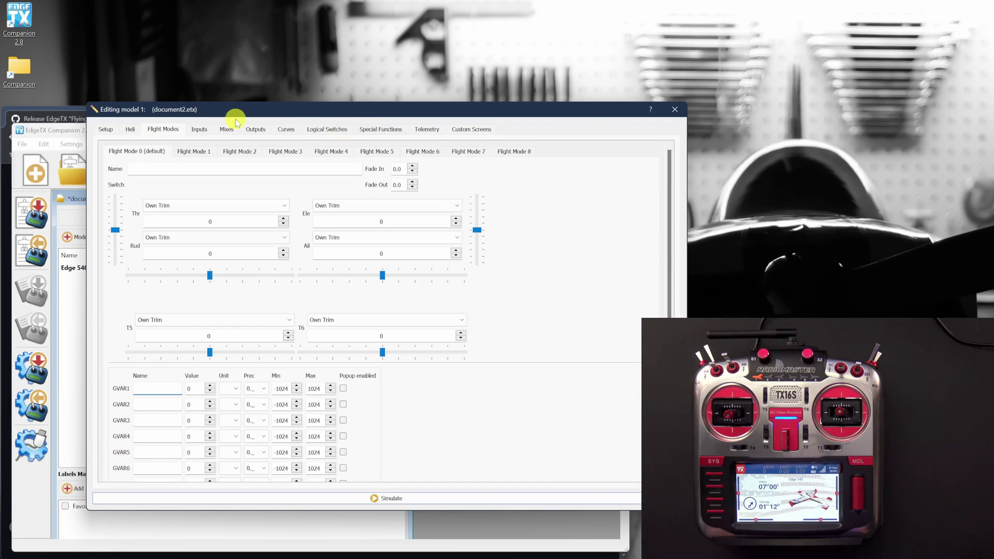
left_click(197, 130)
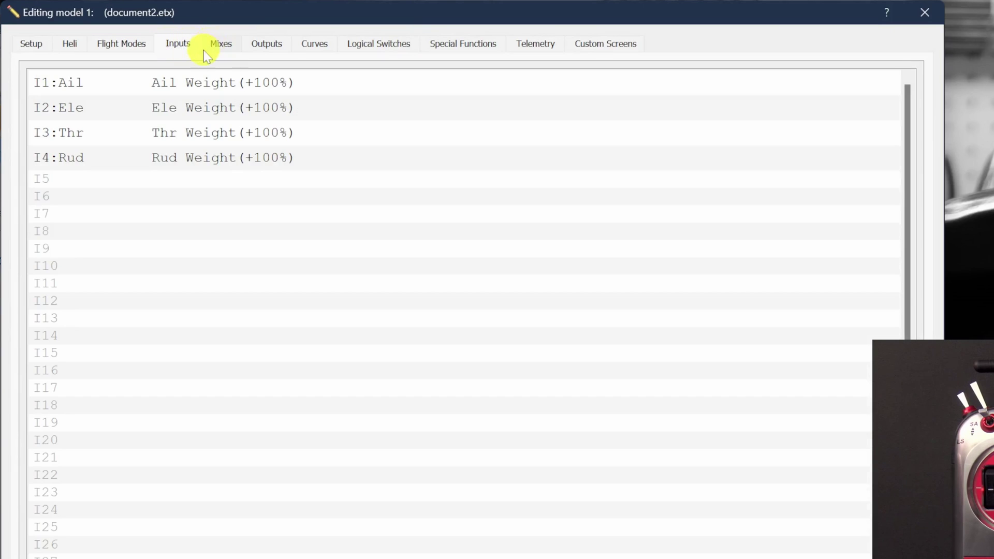
left_click(222, 43)
left_click(259, 46)
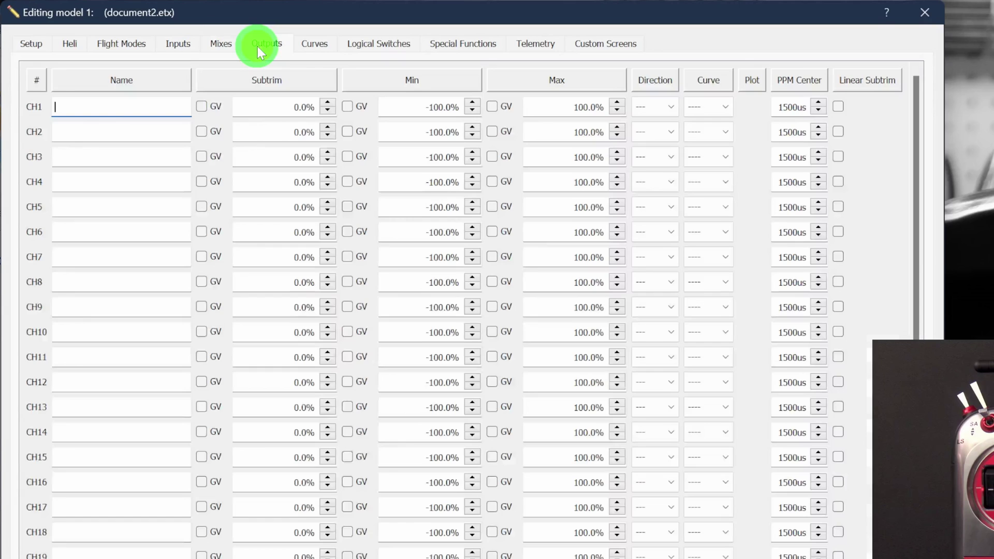
left_click(310, 45)
left_click(374, 47)
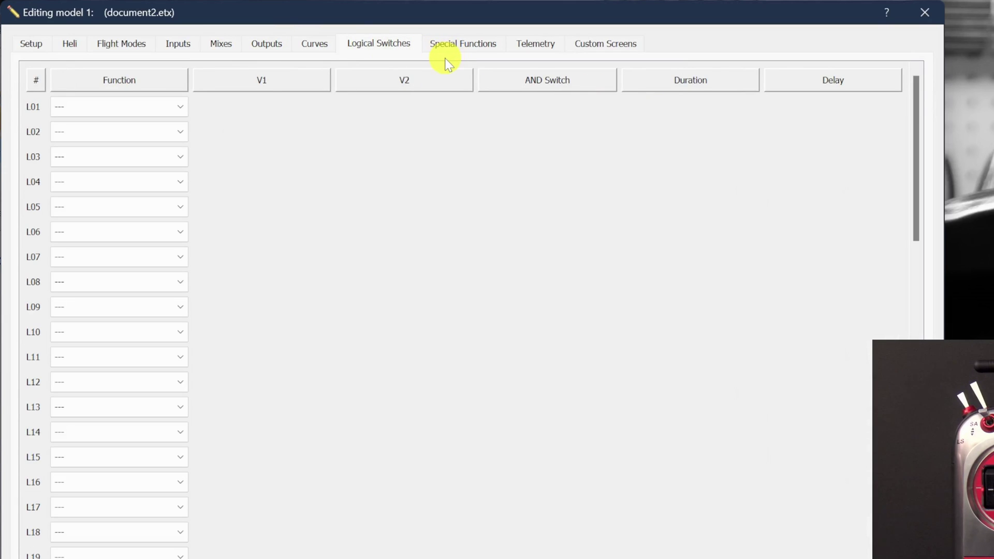
Step: Set the function of logical switch L01 to d>=x
left_click(176, 106)
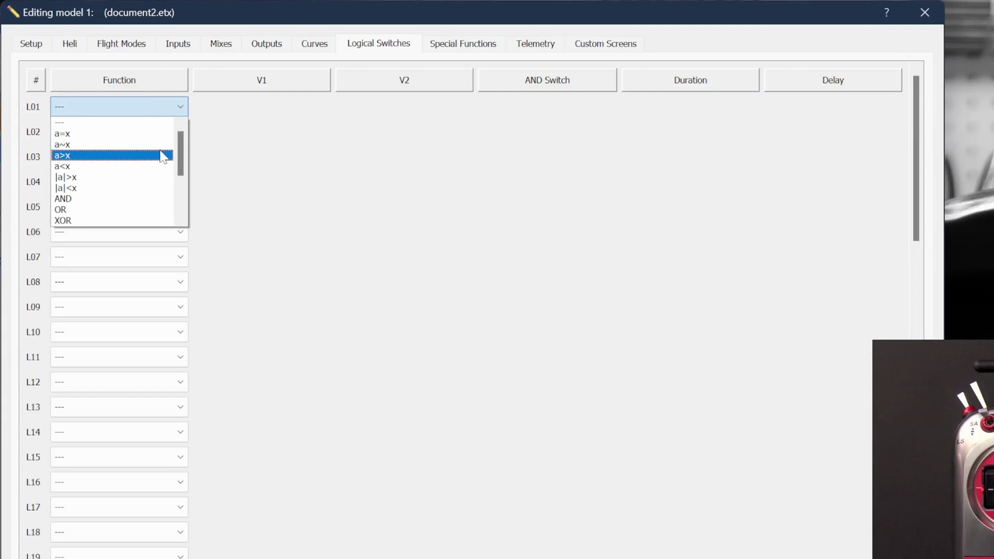
scroll(164, 156, "down", 3)
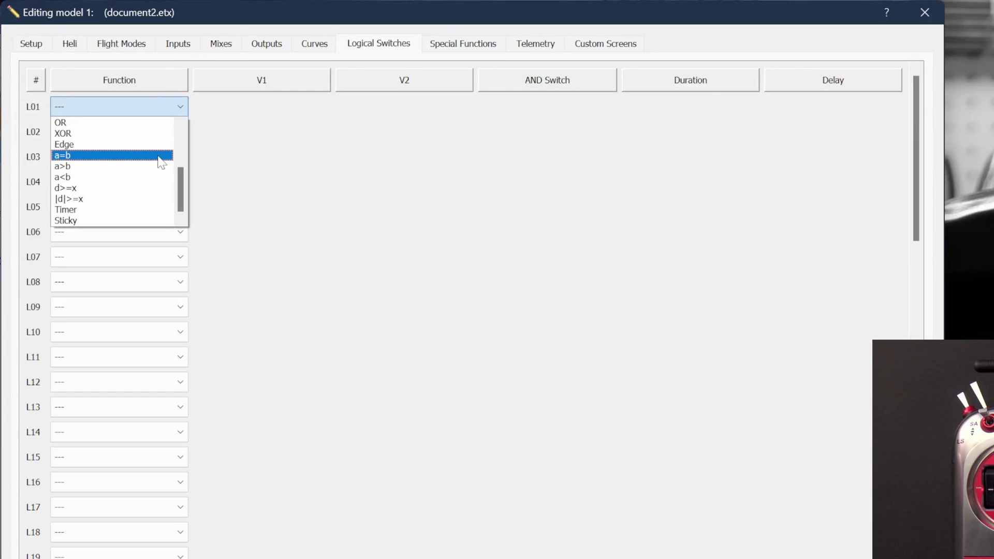
left_click(134, 189)
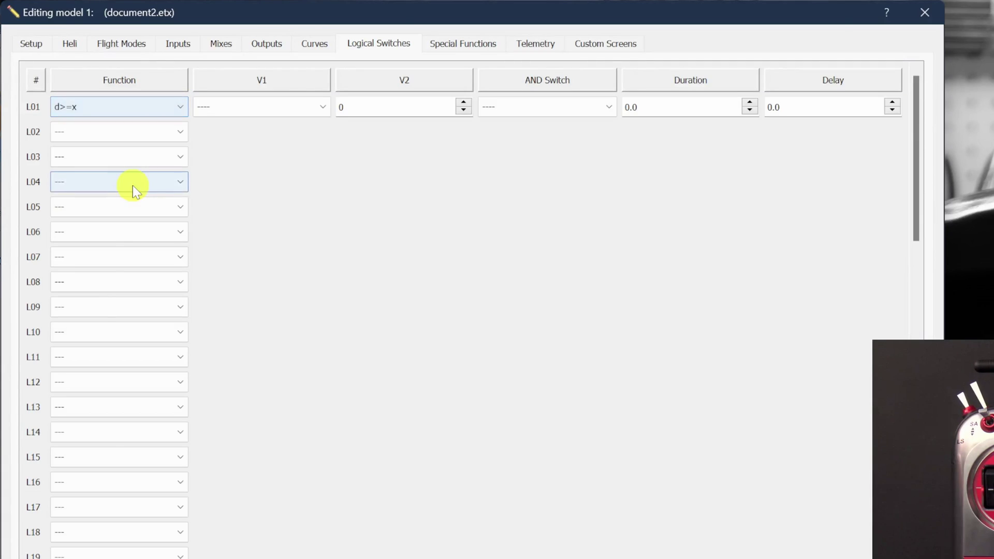
Step: Review the model's special functions, telemetry and custom screens, including Main View 1 through Main View 4
left_click(477, 43)
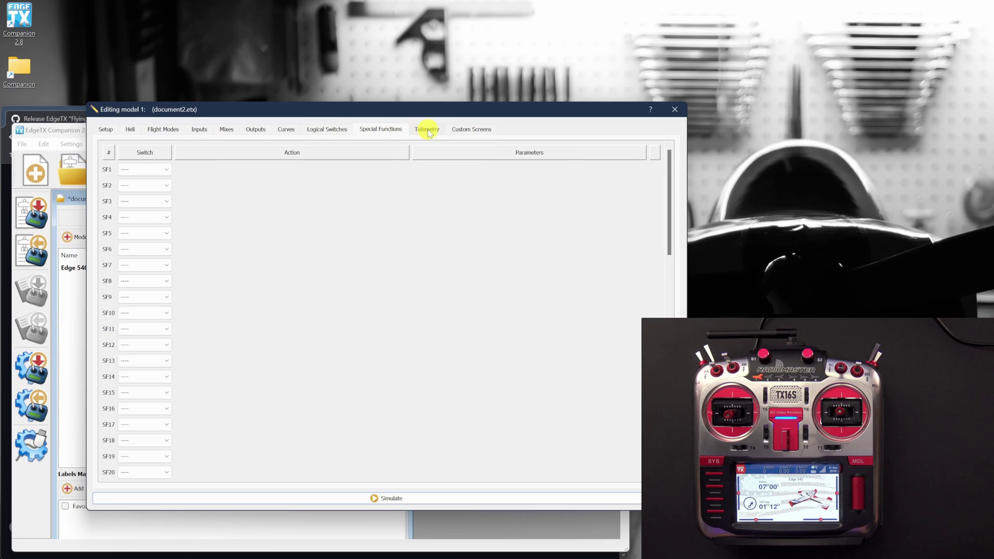
left_click(427, 131)
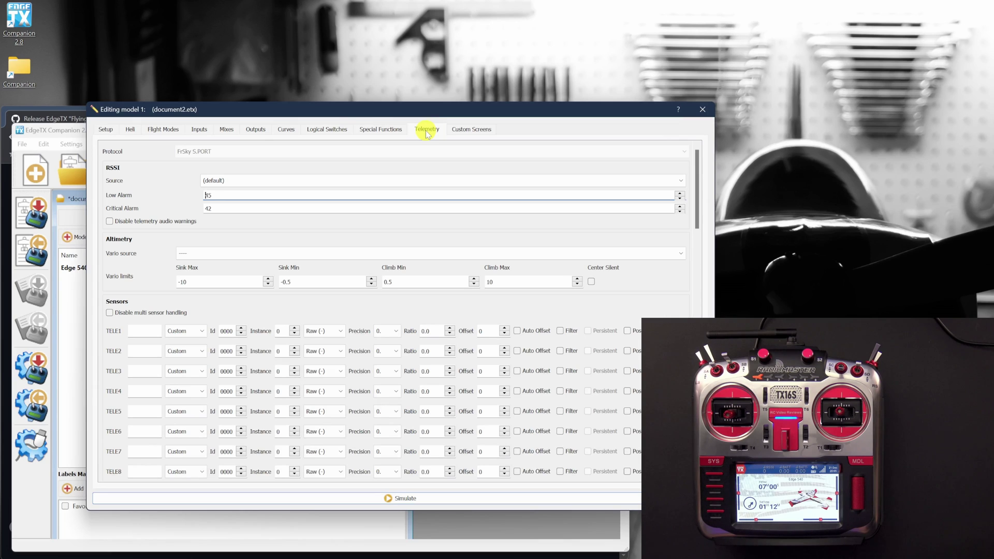
left_click(468, 133)
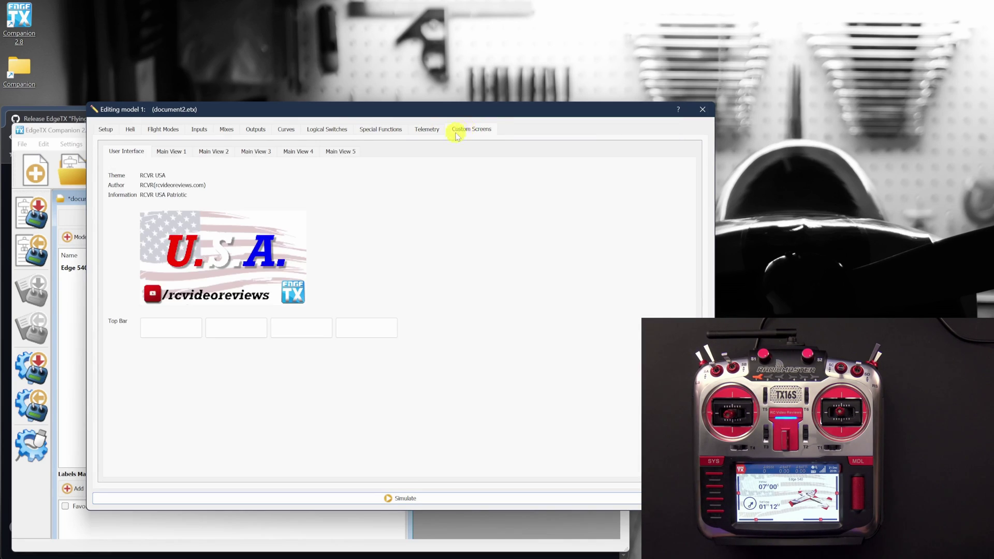
left_click(175, 153)
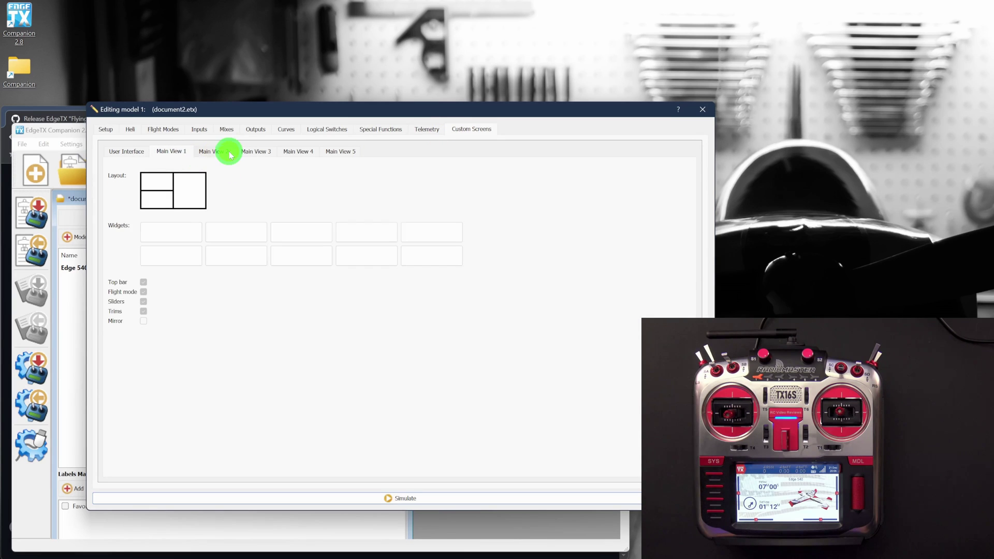
left_click(229, 153)
left_click(259, 151)
left_click(304, 155)
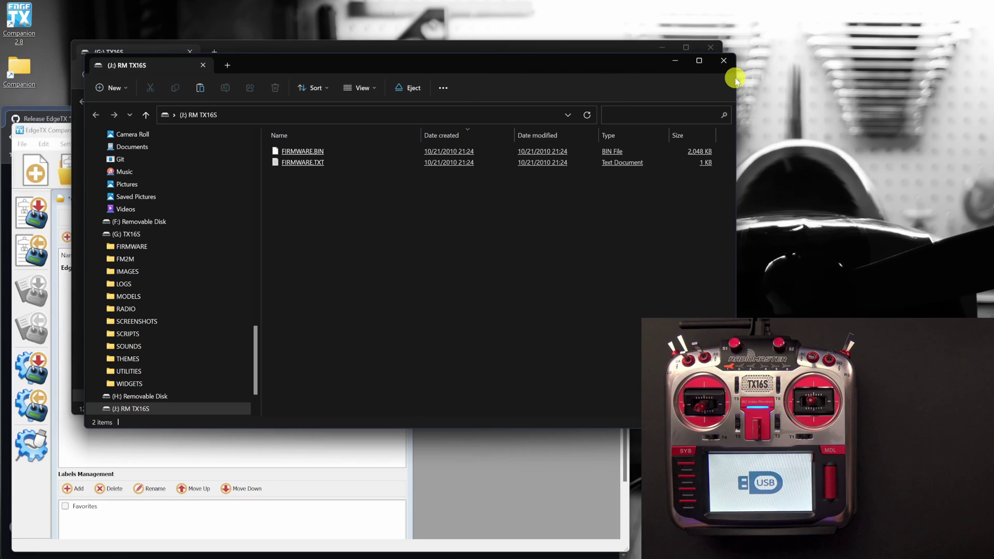
Step: Close the RM TX16S drive's file window and reposition the TX16S drive's window to show its folders
left_click(725, 62)
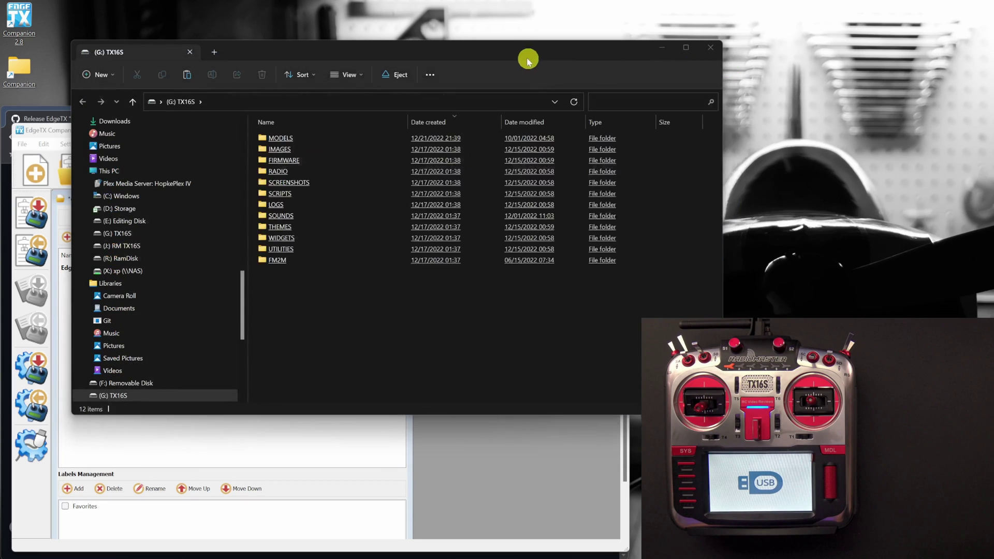
left_click(497, 56)
left_click_drag(501, 60, 418, 95)
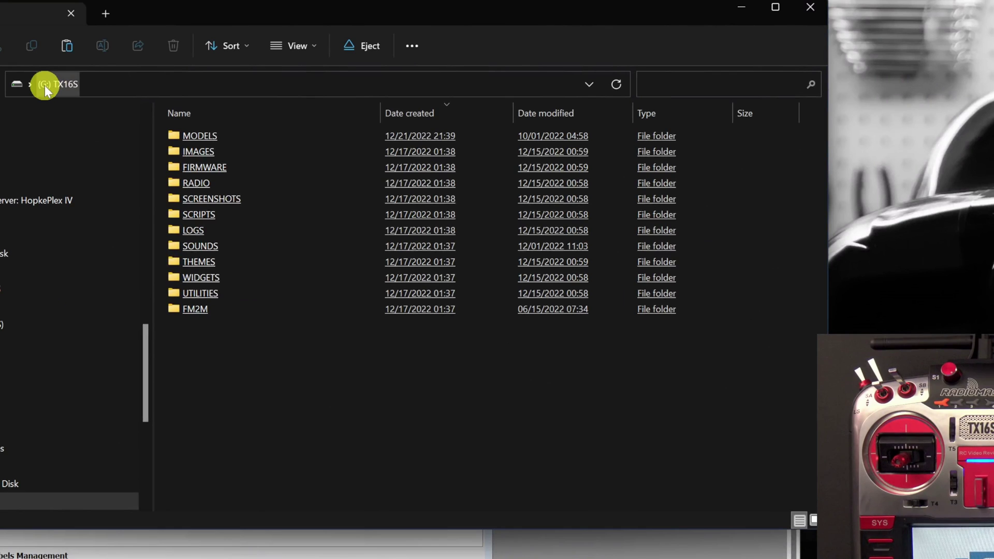
Step: Select all folders on the TX16S drive to show its contents, and dismiss the drive's window
left_click_drag(247, 392, 170, 140)
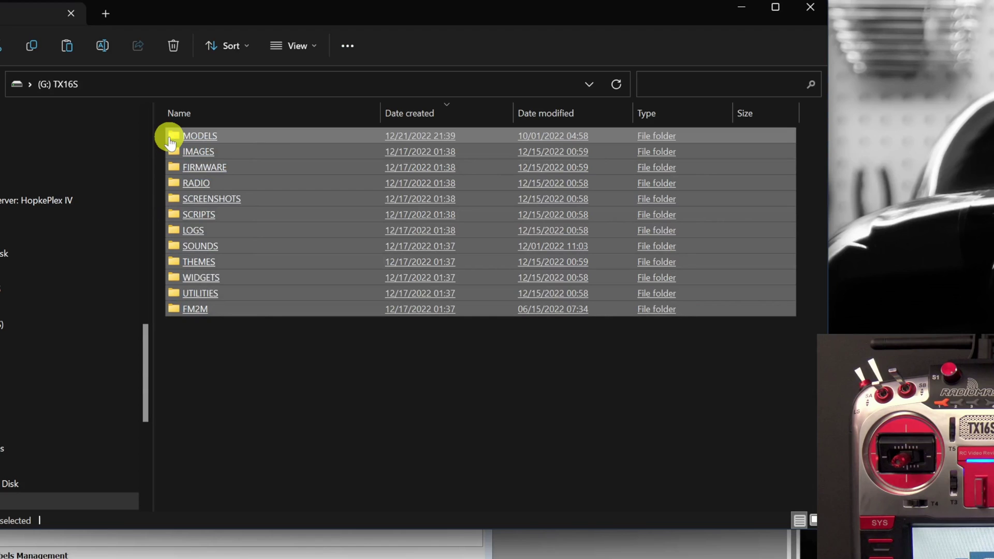
left_click(809, 22)
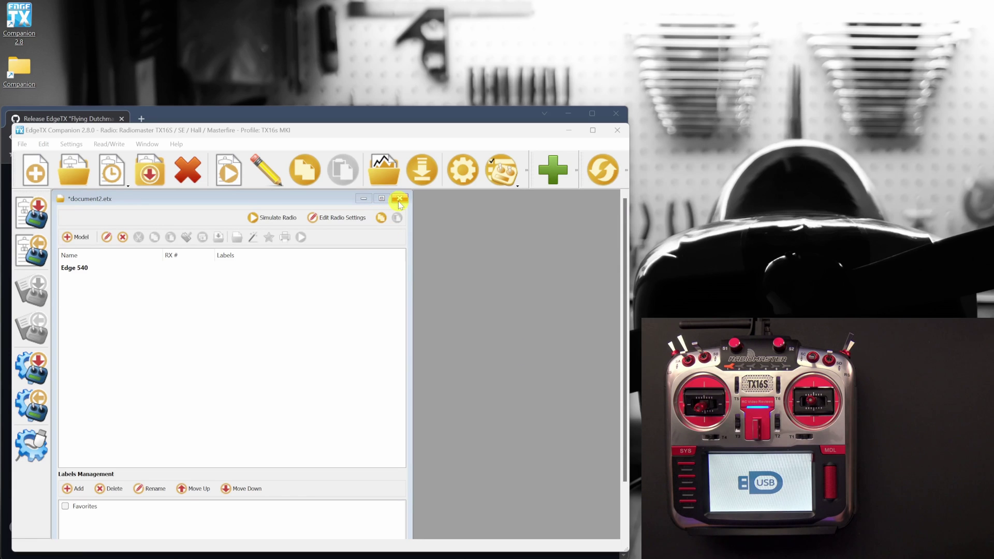
Step: Close document2.etx without saving and read the models and settings from the radio
left_click(399, 201)
left_click(320, 355)
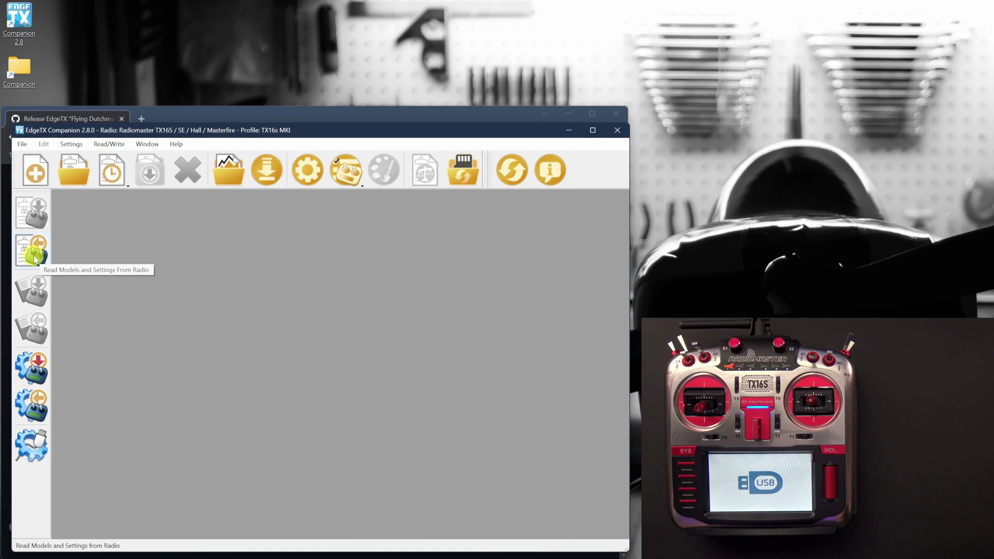
left_click(34, 259)
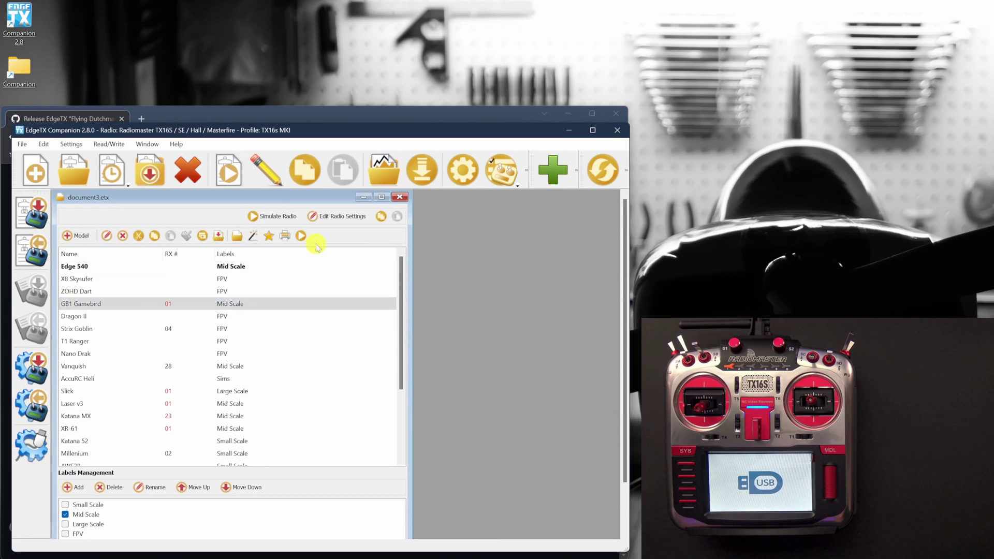
Step: Review the radio settings, including setup, global functions, trainer, hardware and calibration, and close them
left_click(334, 220)
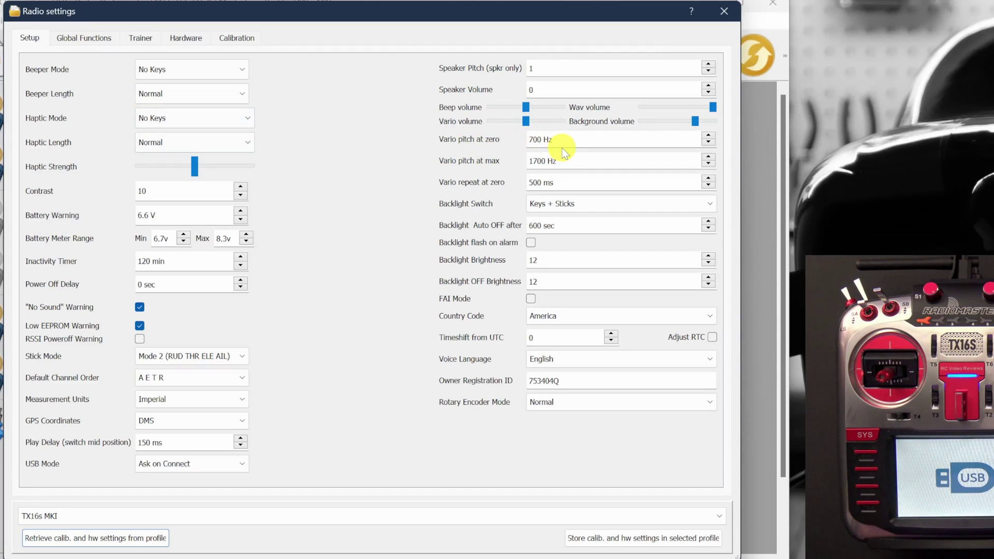
left_click(90, 40)
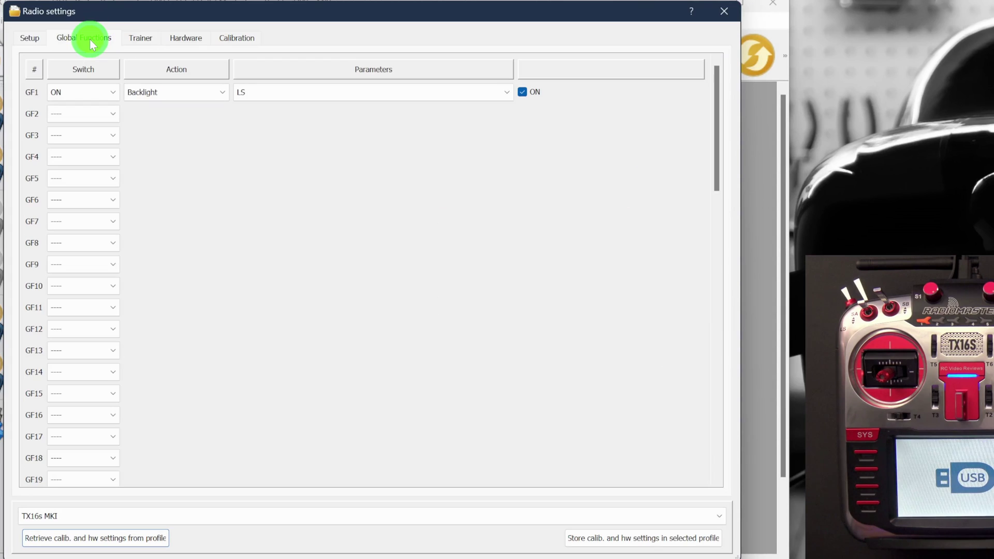
left_click(138, 39)
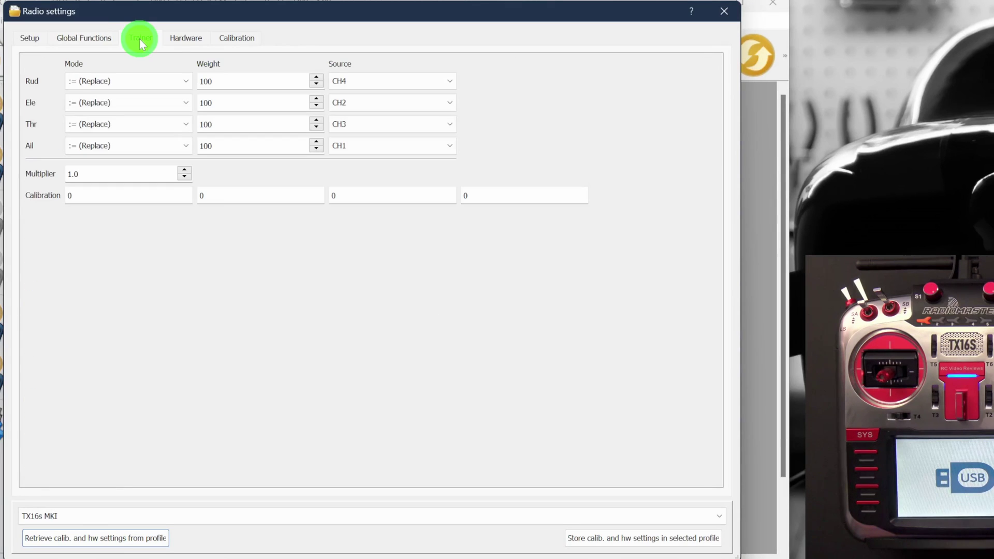
left_click(182, 38)
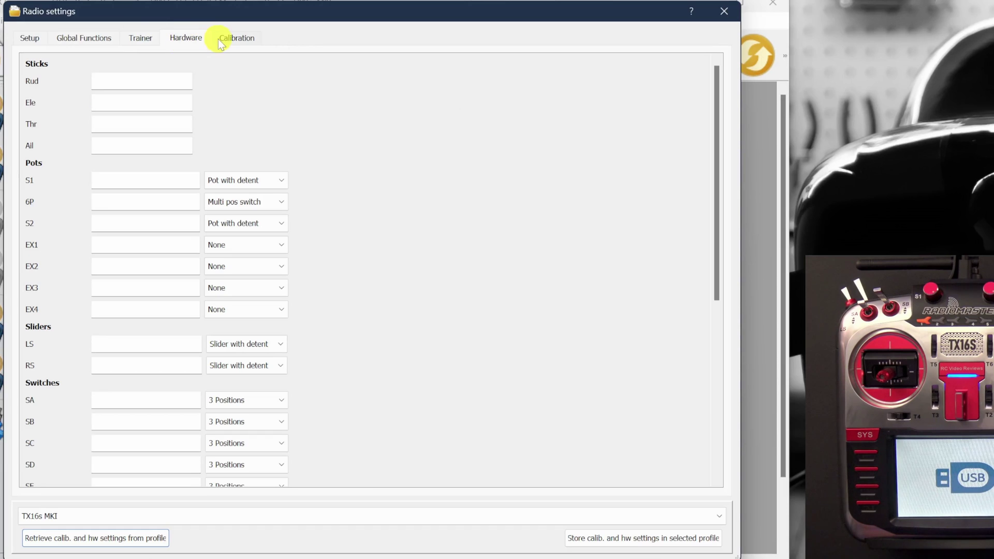
left_click(241, 39)
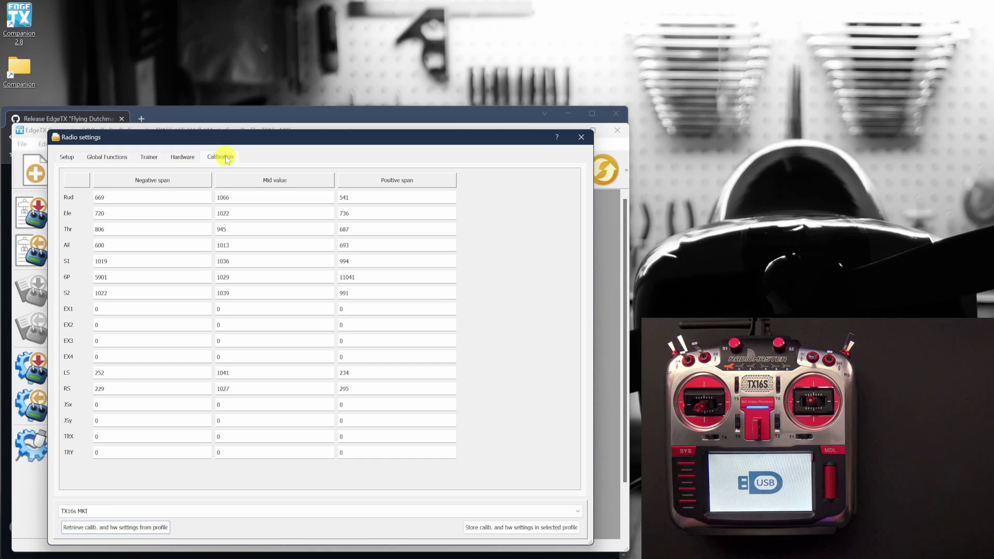
key("Escape")
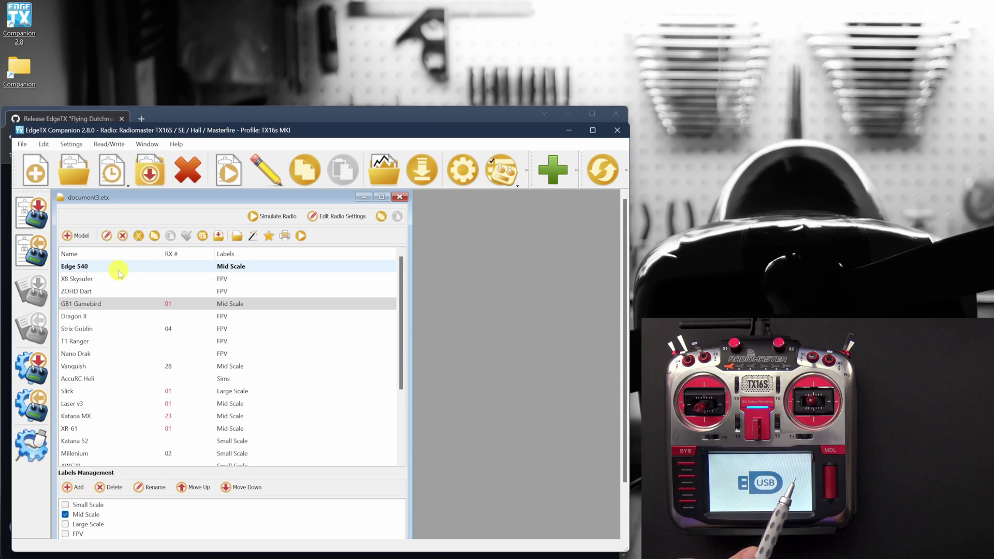
Step: Open the Edge 540 model read from the radio and review its setup and special functions
left_click(117, 266)
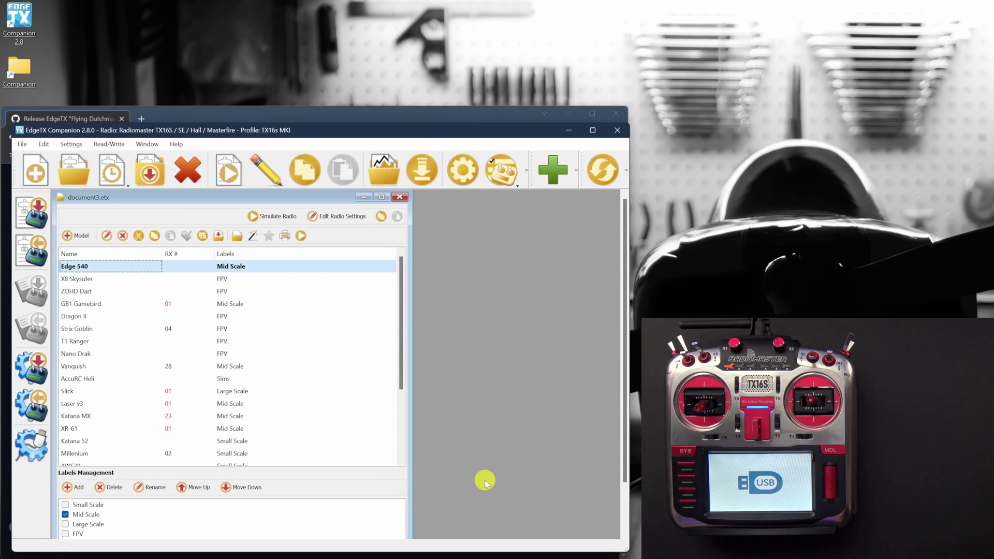
double_click(90, 270)
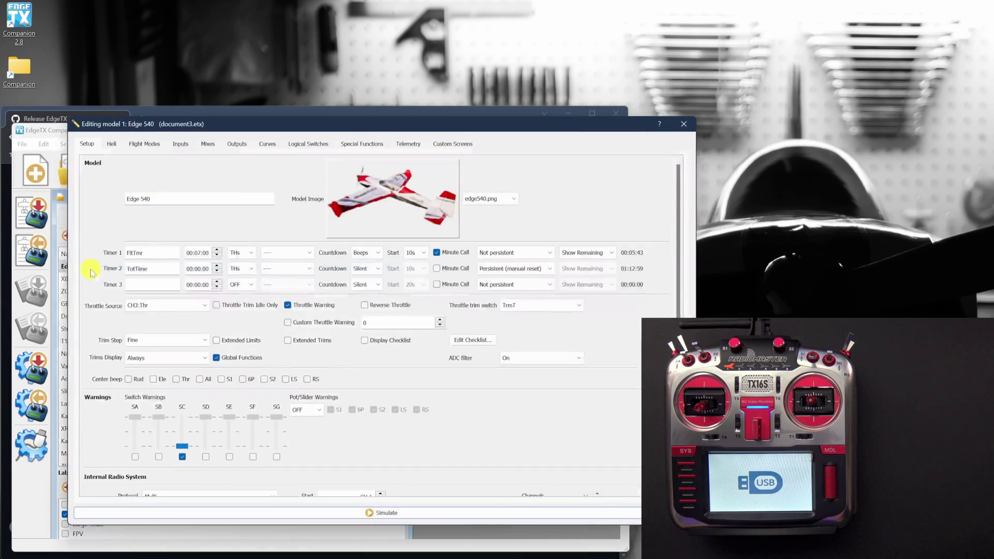
left_click(189, 202)
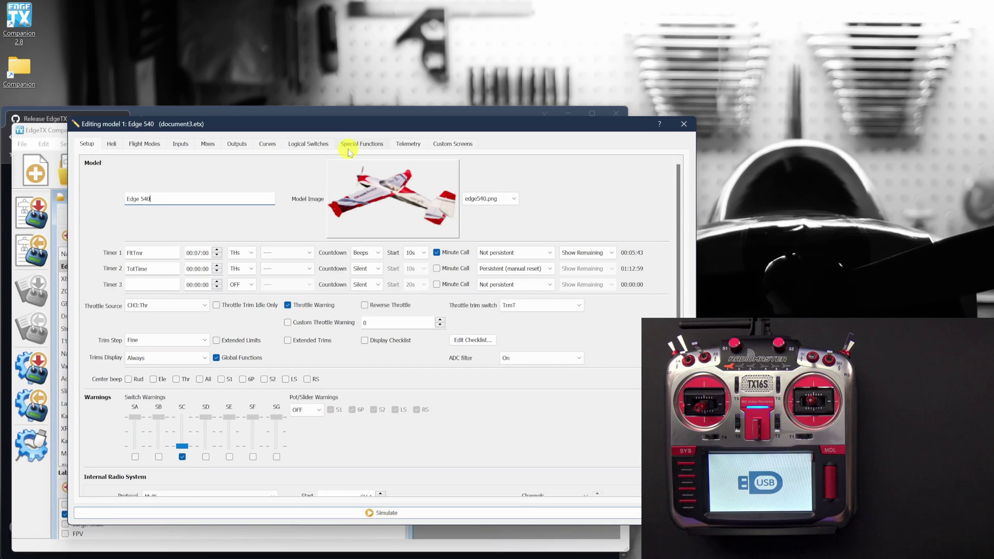
left_click_drag(348, 130, 296, 123)
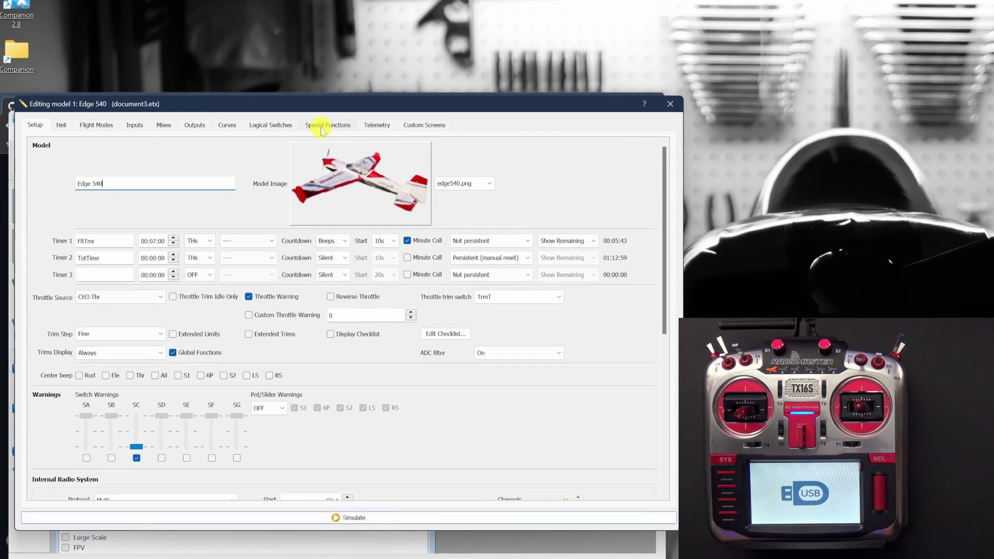
left_click(322, 127)
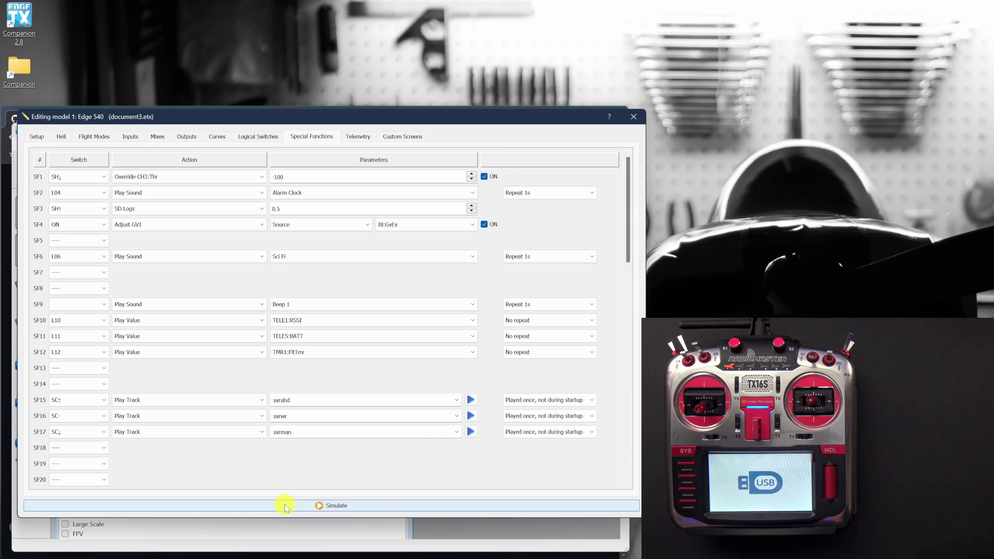
Step: Simulate the Edge 540 model and view its model setup and channels monitor on the simulated radio
left_click(285, 506)
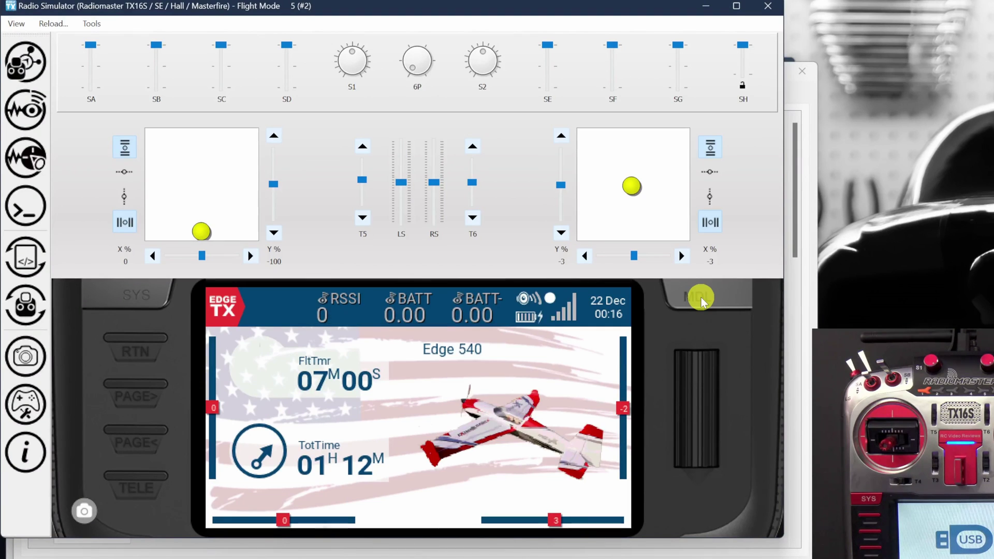
left_click(700, 299)
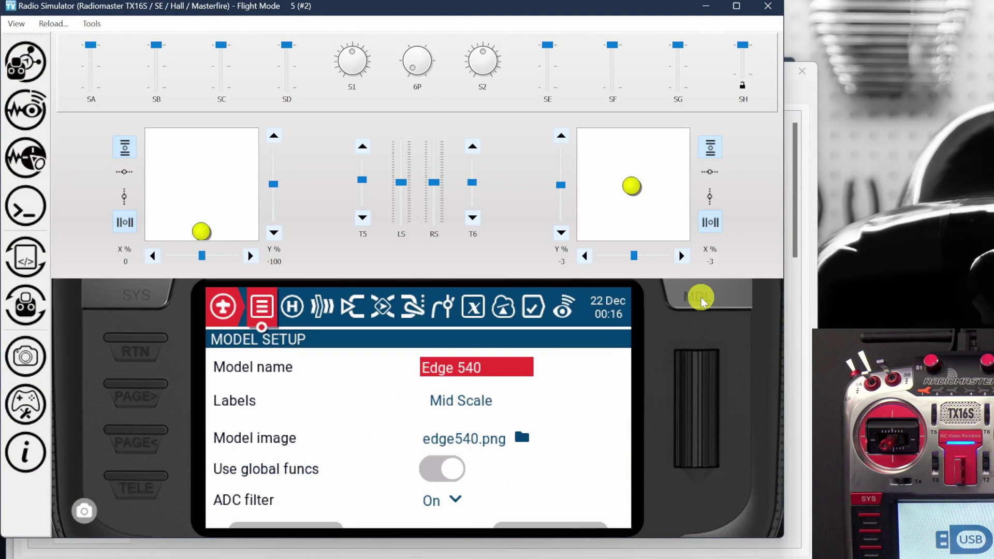
left_click(700, 299)
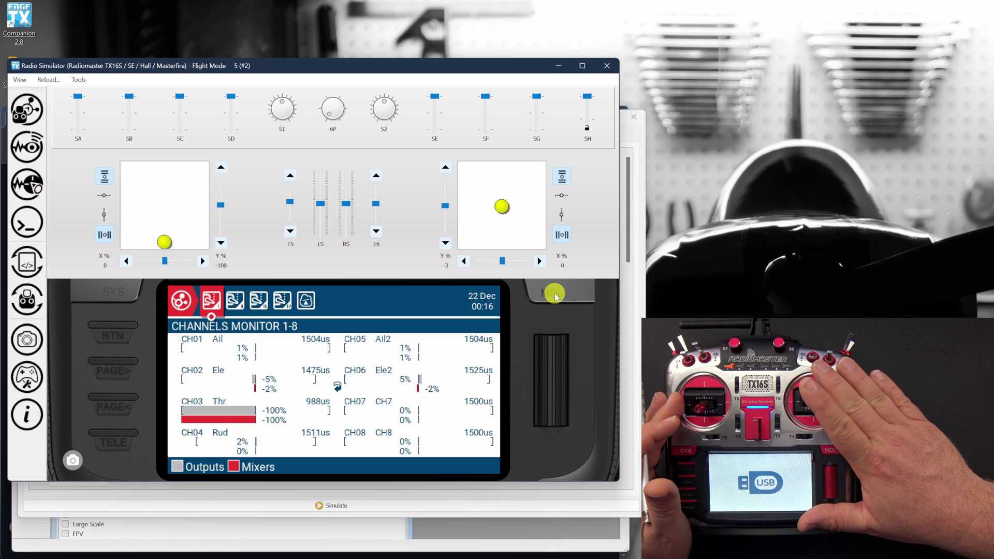
left_click(554, 294)
Step: Test the simulated controls by moving the right stick, turning the S2 knob and switching SE down
mouse_move(501, 207)
left_mouse_down()
mouse_move(536, 206)
mouse_move(461, 204)
mouse_move(524, 210)
mouse_move(468, 210)
mouse_move(490, 212)
left_mouse_up()
left_click_drag(383, 117, 409, 115)
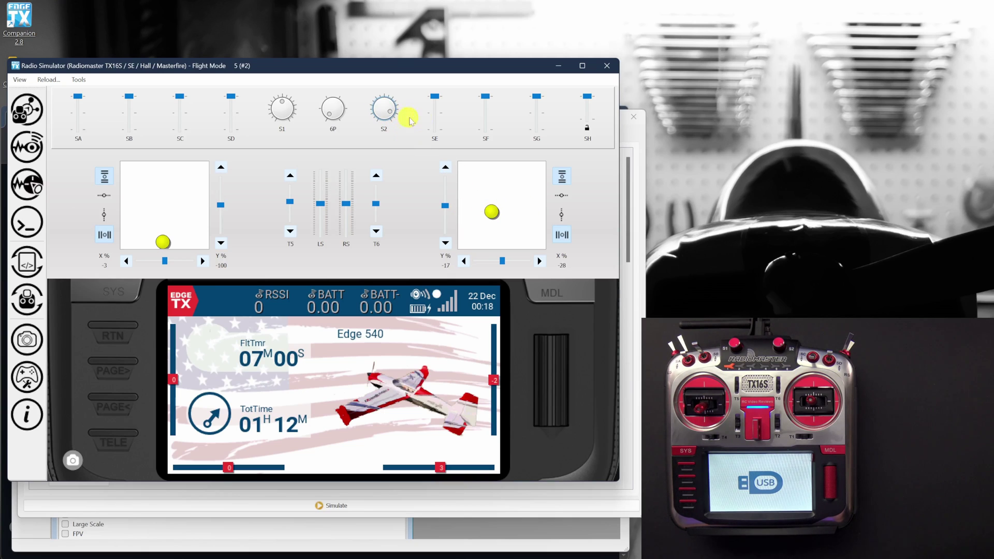
left_click(435, 120)
left_click(432, 136)
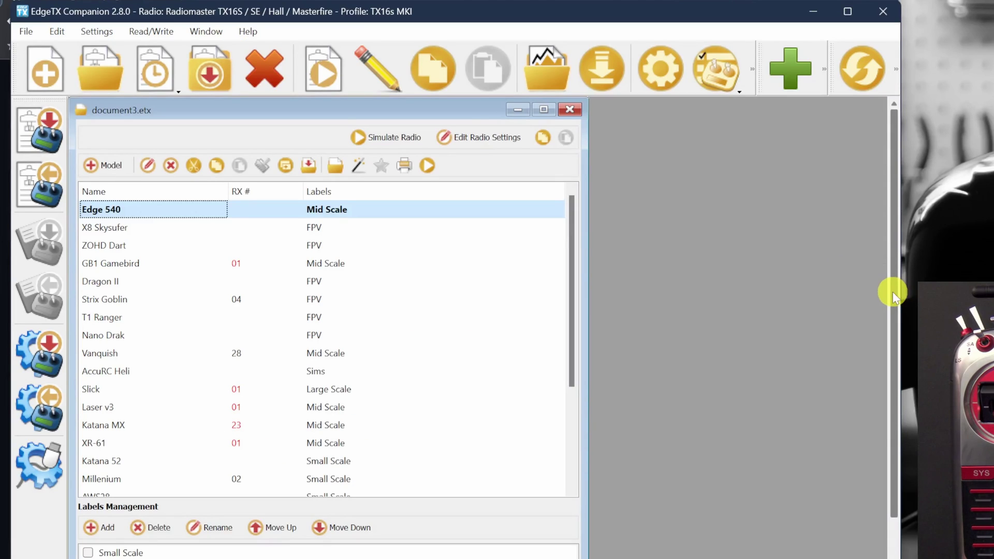
Step: Show the Labels Management list and toggle the FPV label of the X8 Skysufer model
left_click(891, 292)
left_click_drag(890, 293, 892, 377)
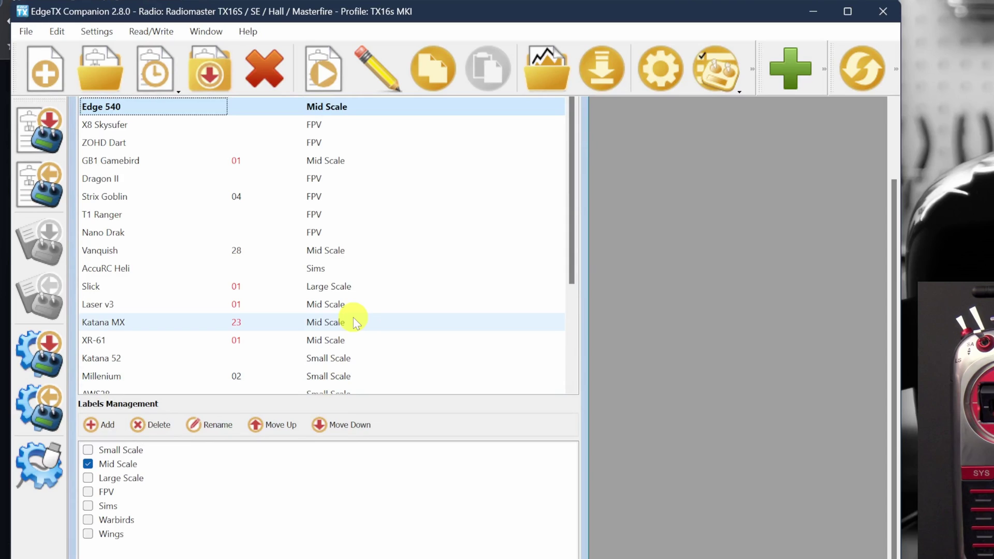
left_click(115, 128)
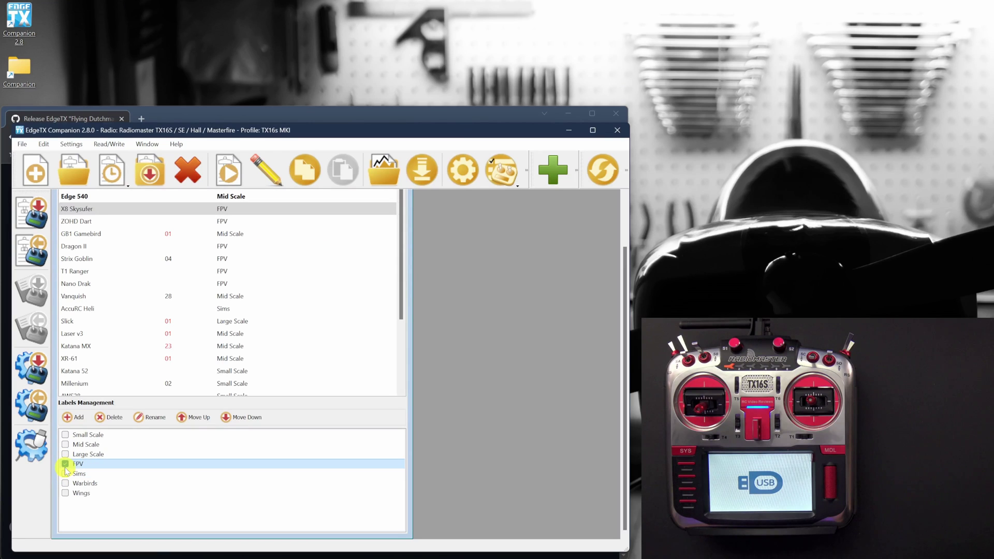
left_click(65, 465)
left_click(66, 213)
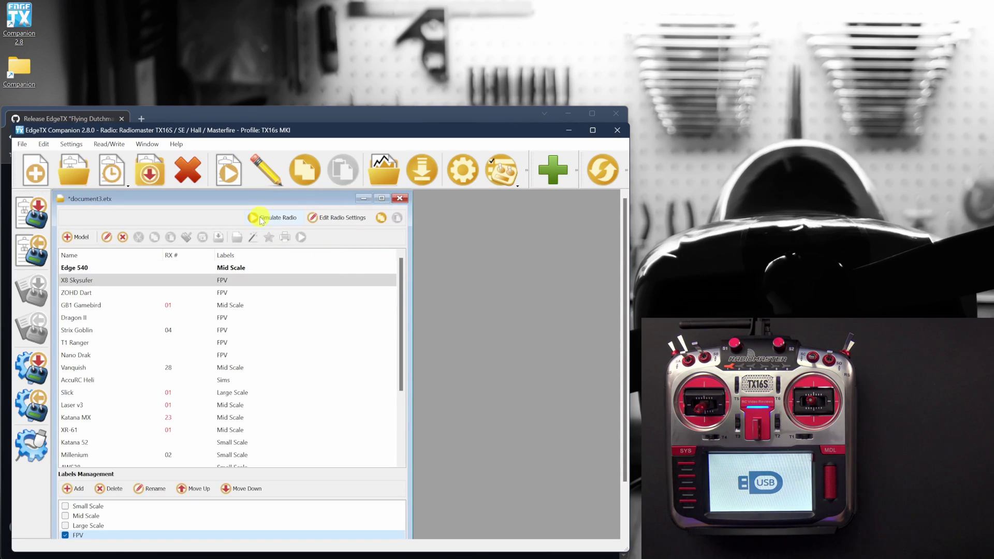
Step: Simulate the whole radio, close the simulator and open the radio settings
left_click(260, 219)
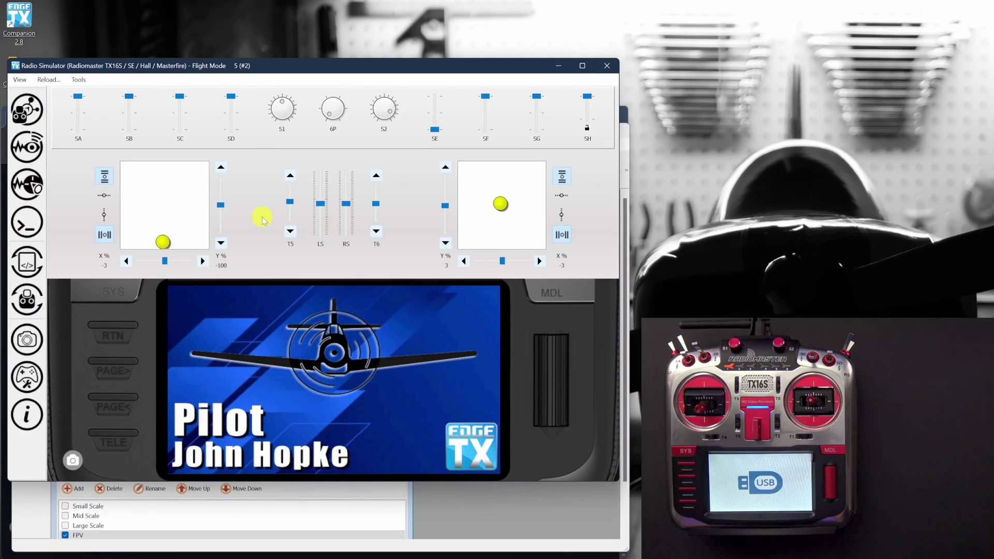
left_click(607, 65)
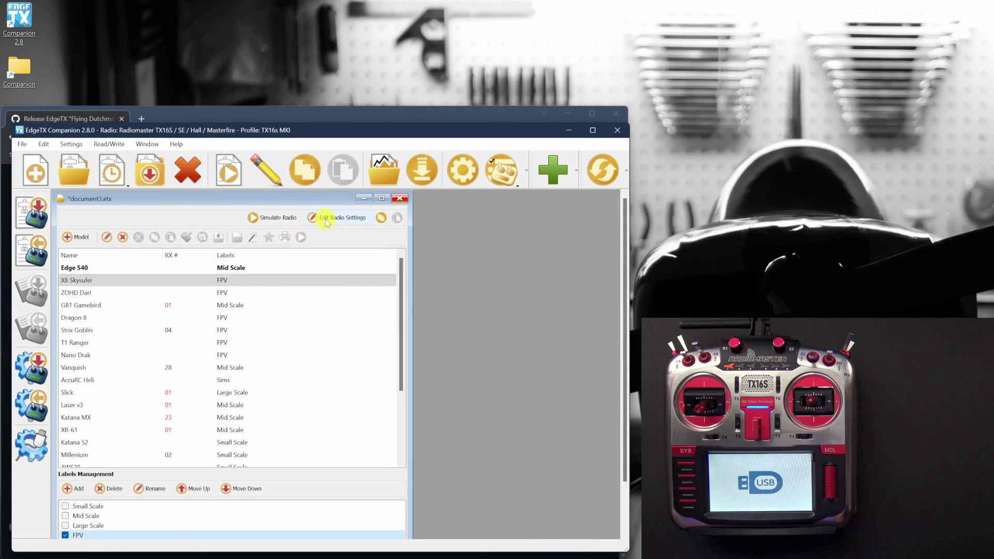
left_click(325, 219)
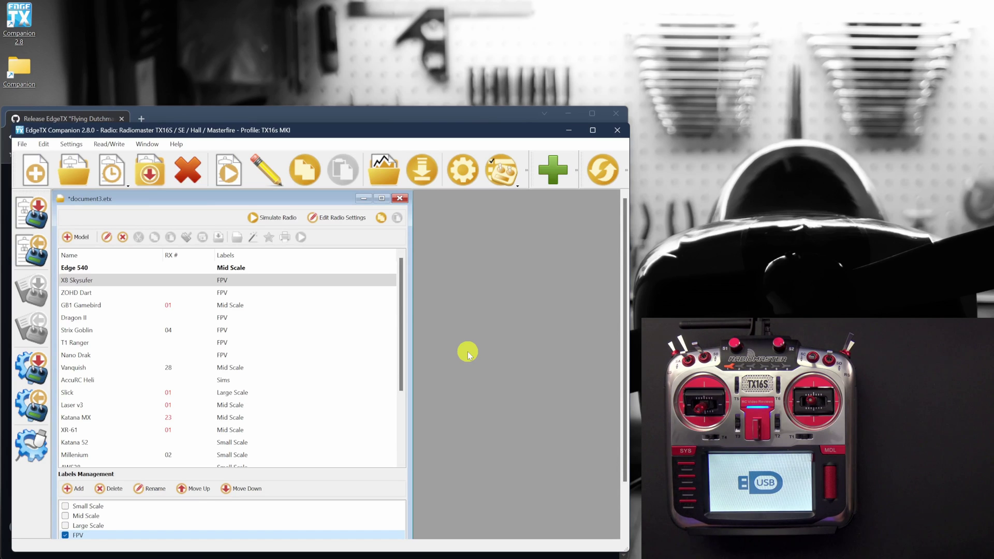
Step: Read the radio's firmware into a Desktop file named test and move test.bin beside the Companion folder
left_click(35, 218)
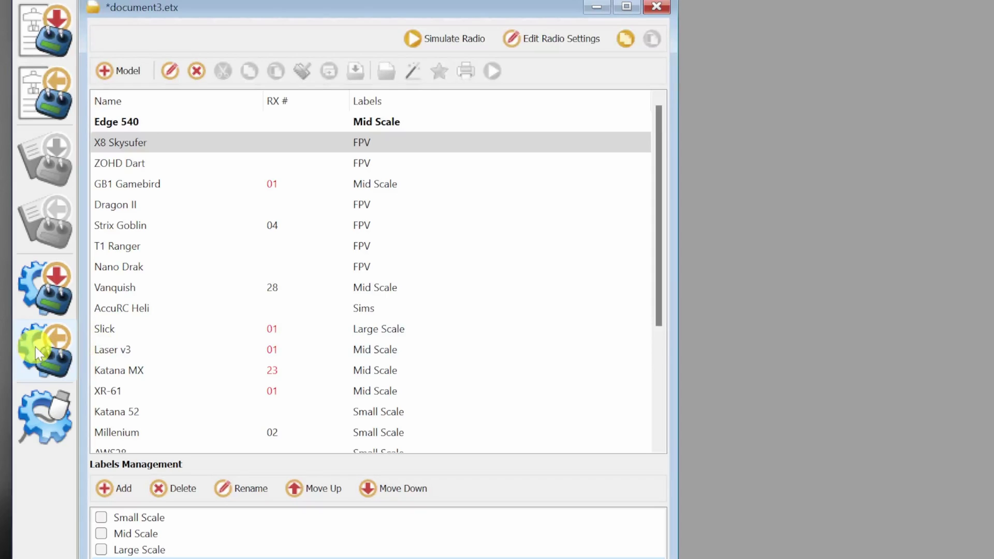
left_click(41, 355)
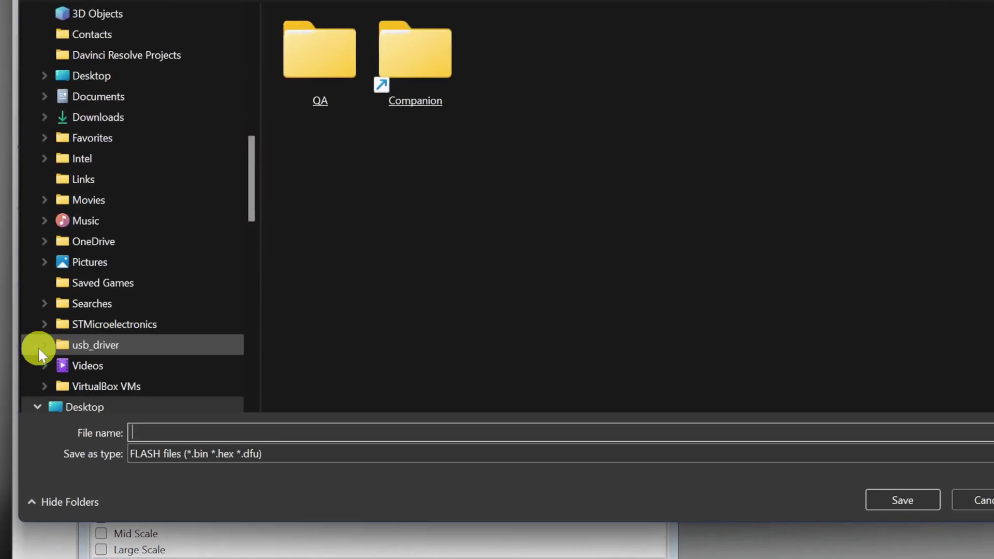
type("t")
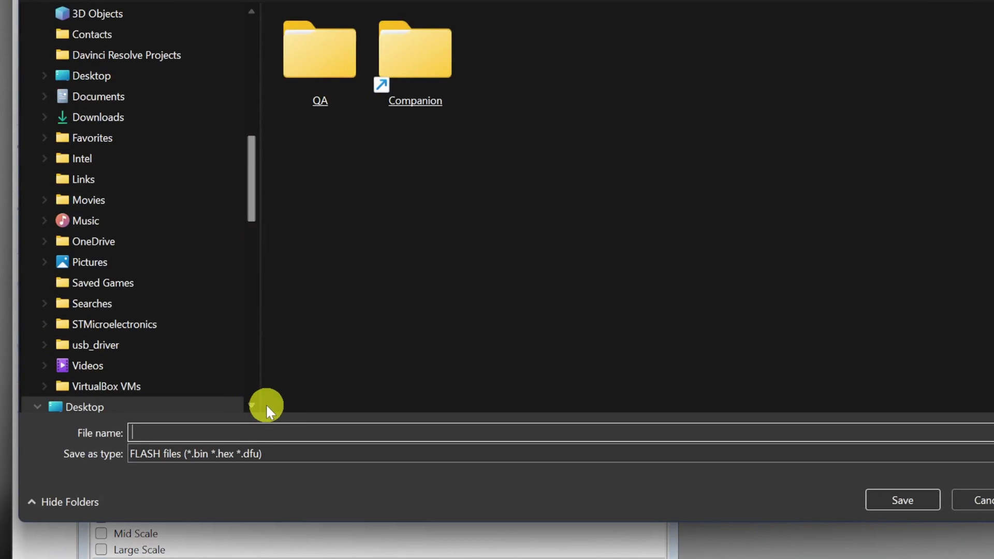
type("est")
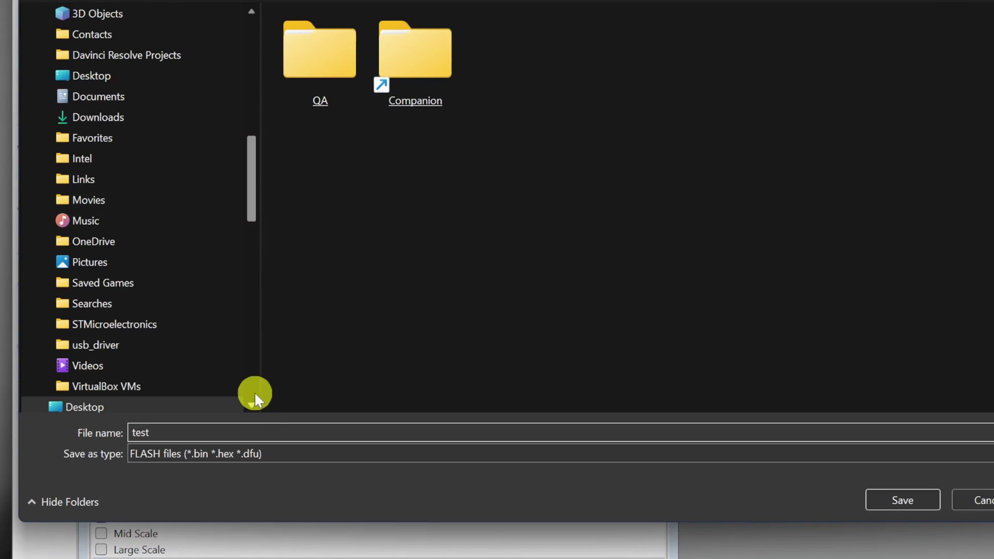
key("Return")
left_click(23, 110)
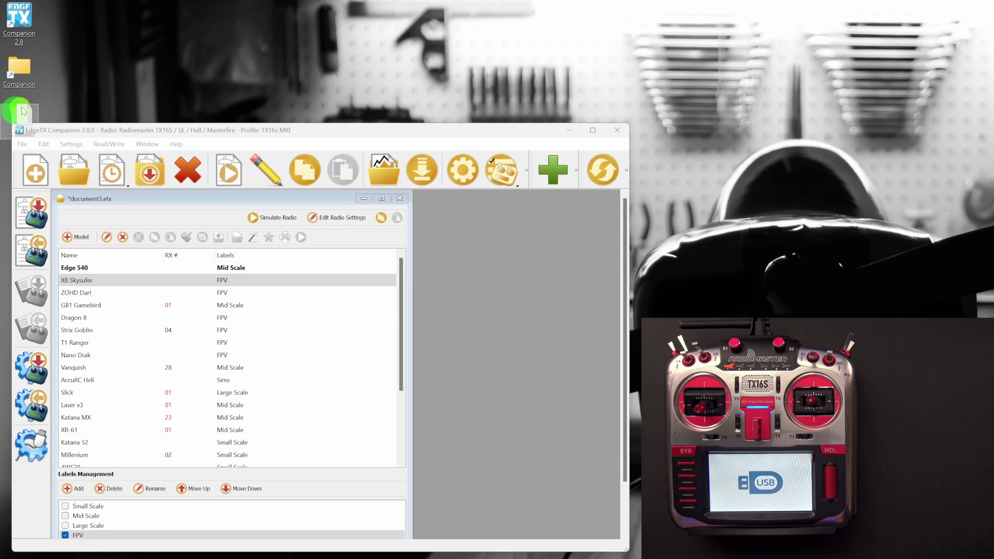
left_click_drag(23, 110, 69, 60)
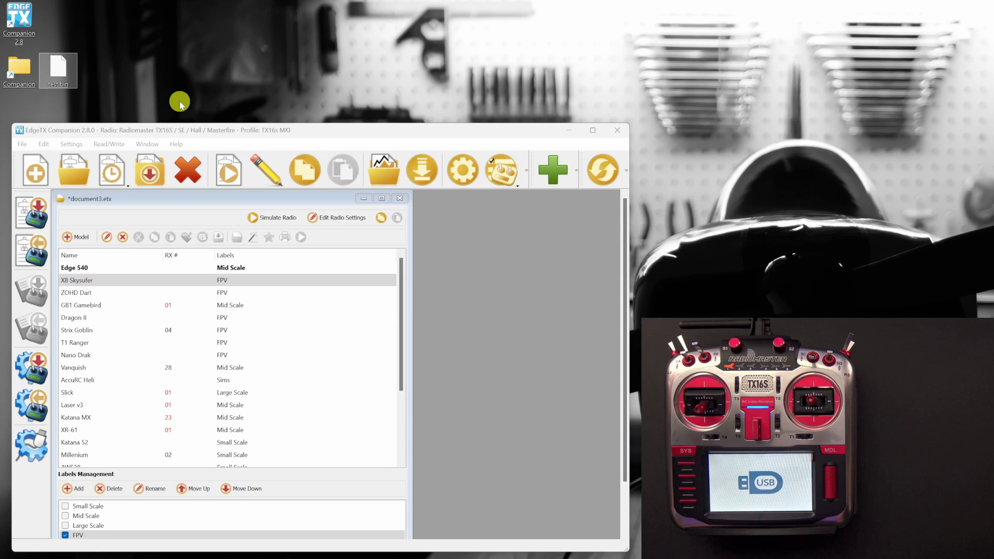
Step: Write the Desktop firmware file tx16s-f6d140e.bin to the radio
left_click(577, 376)
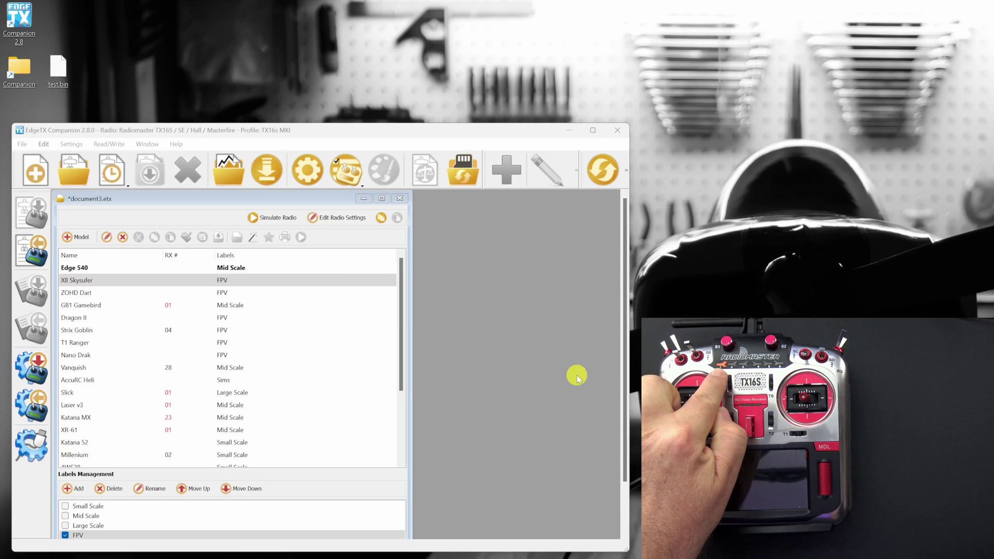
left_click(427, 423)
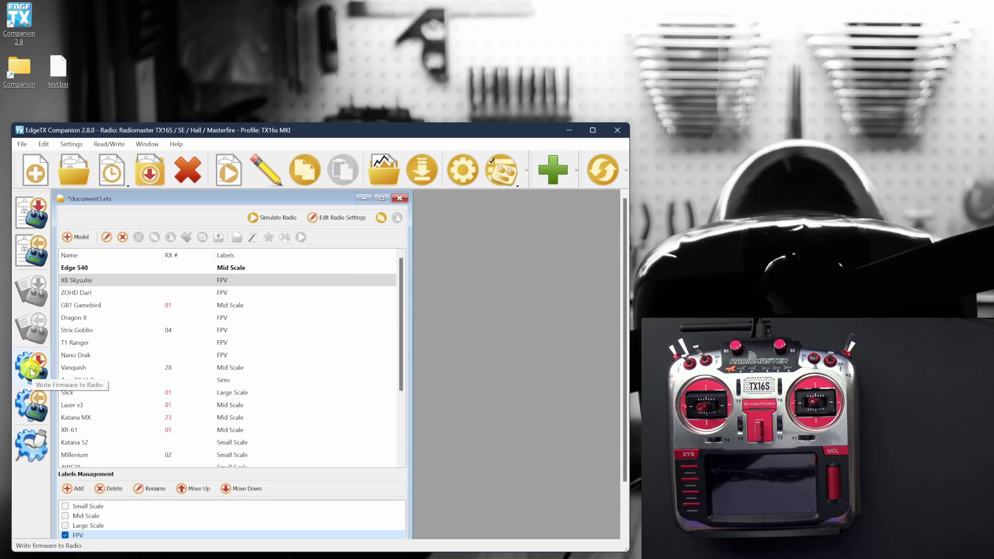
left_click(31, 372)
left_click(406, 299)
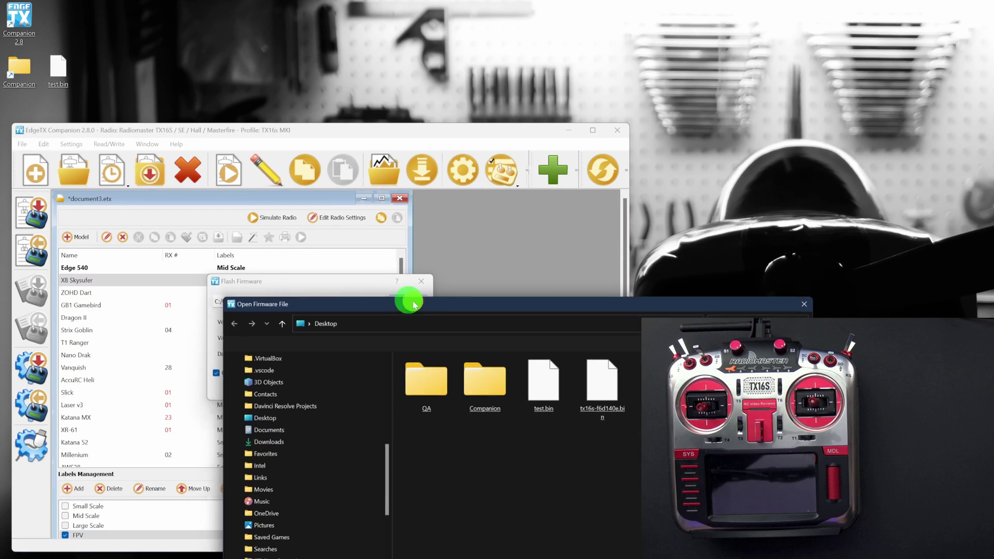
double_click(607, 399)
left_click(392, 385)
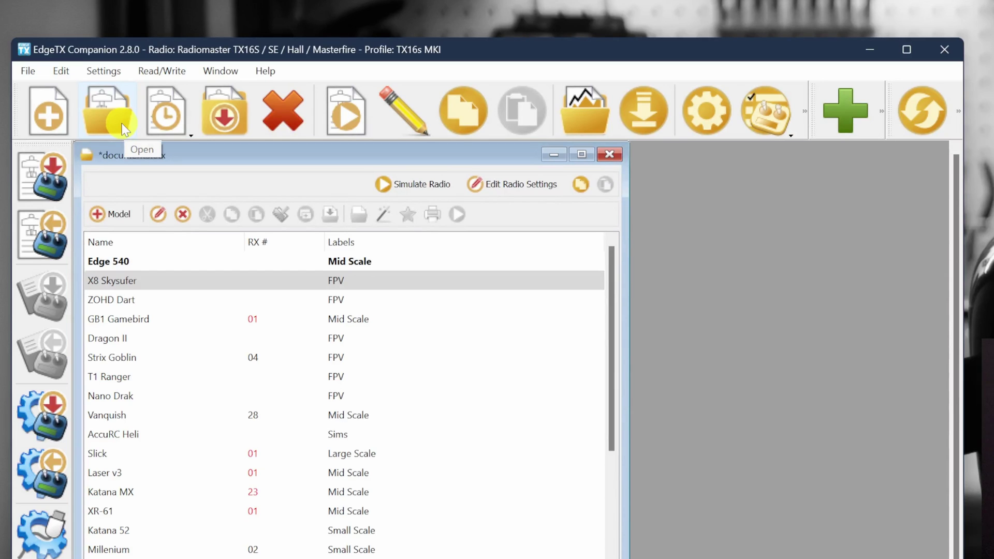
Step: Save the models and settings document as test in the network folder RC > Companion
left_click(122, 123)
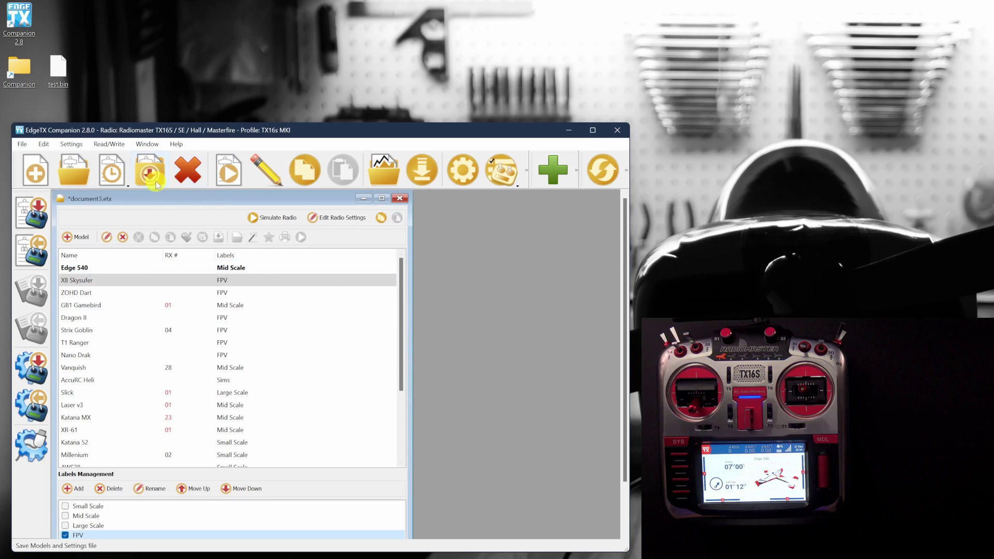
left_click(120, 181)
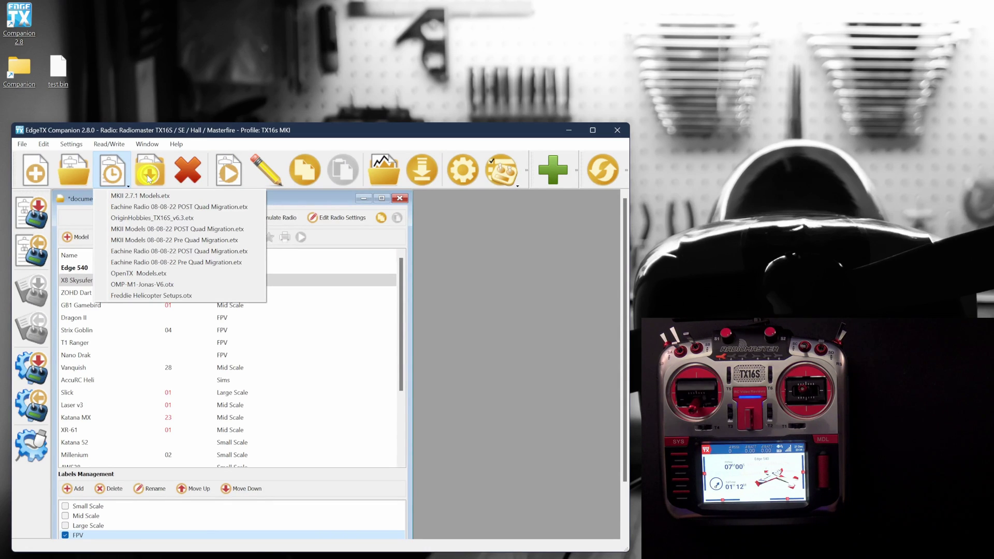
left_click(148, 176)
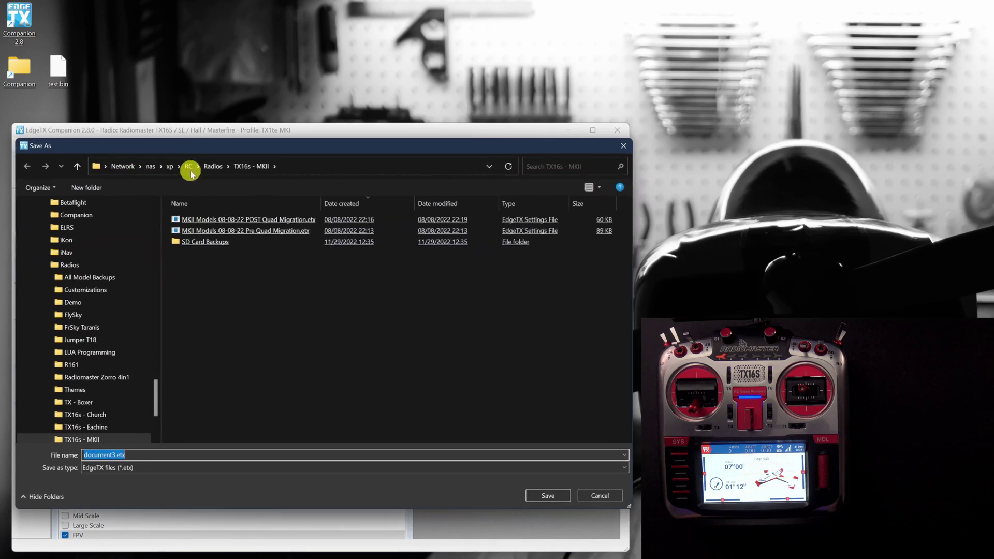
left_click(191, 167)
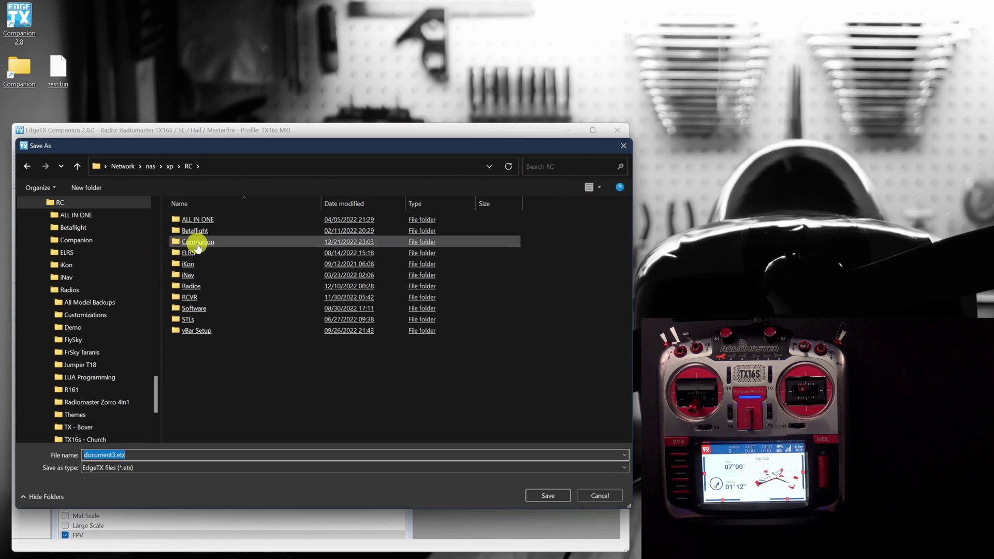
double_click(196, 241)
double_click(267, 454)
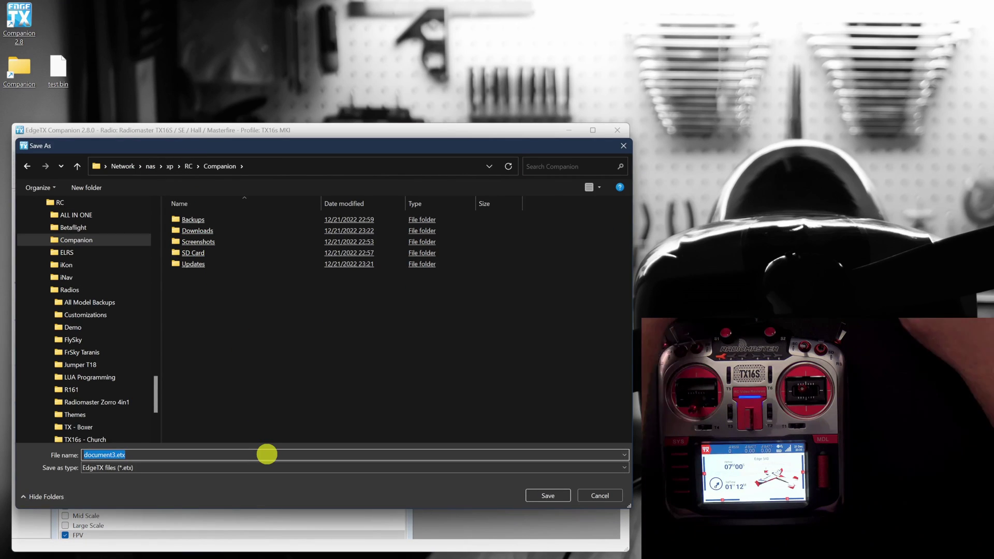
type("test")
key("Return")
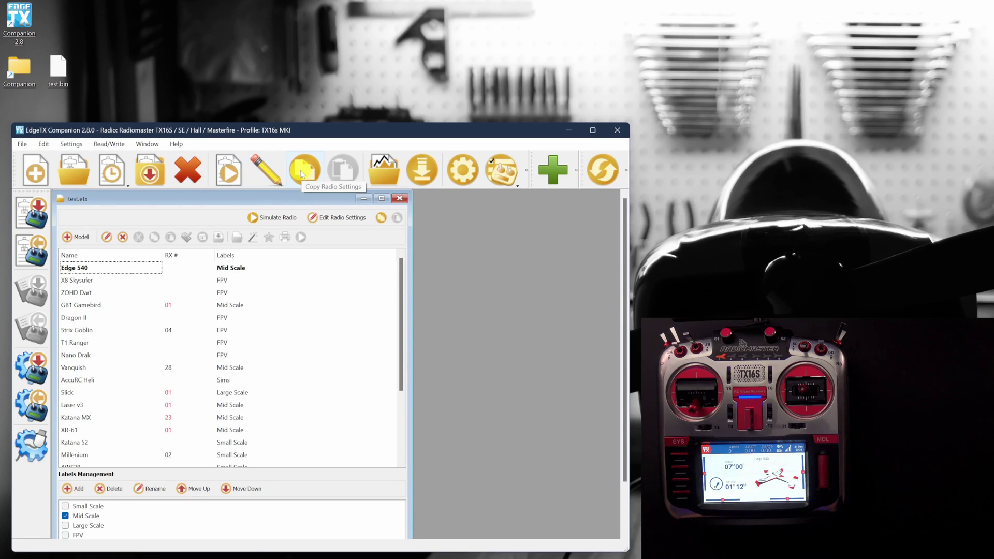
left_click(375, 172)
left_click(592, 132)
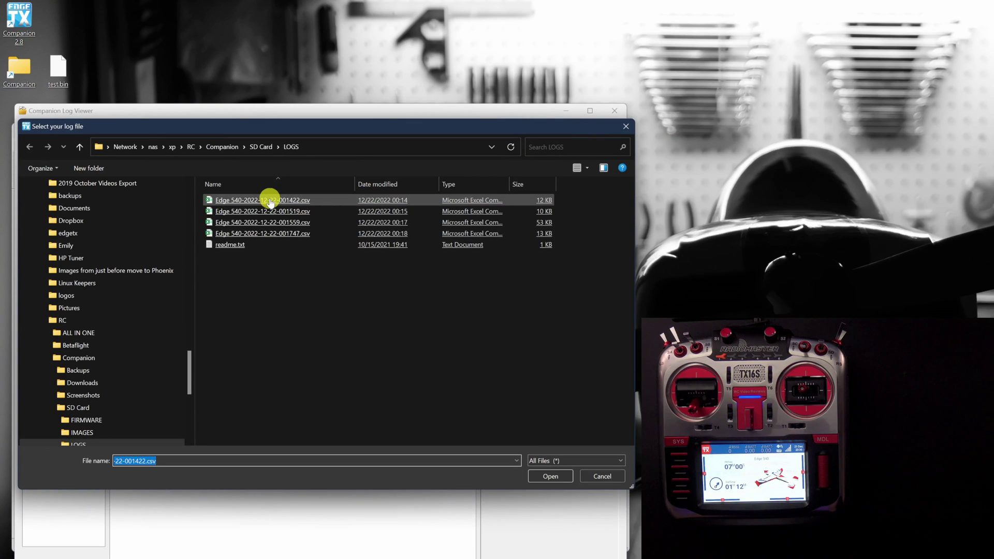
double_click(269, 202)
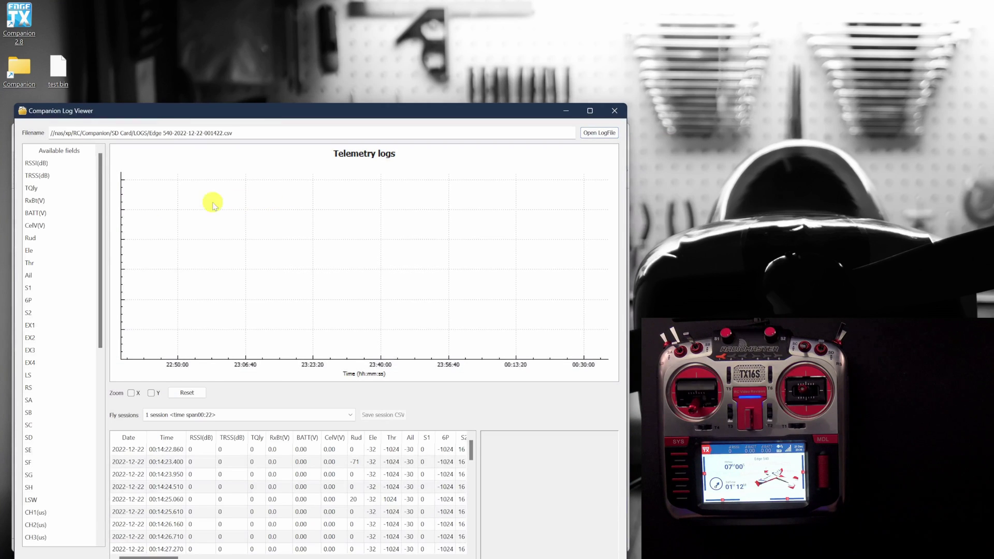
left_click(34, 201)
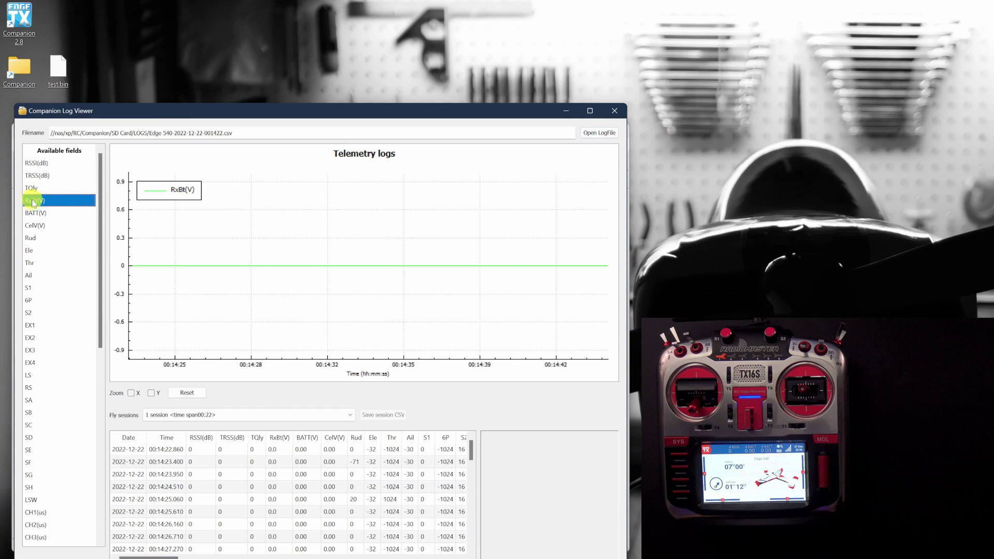
left_click(36, 215)
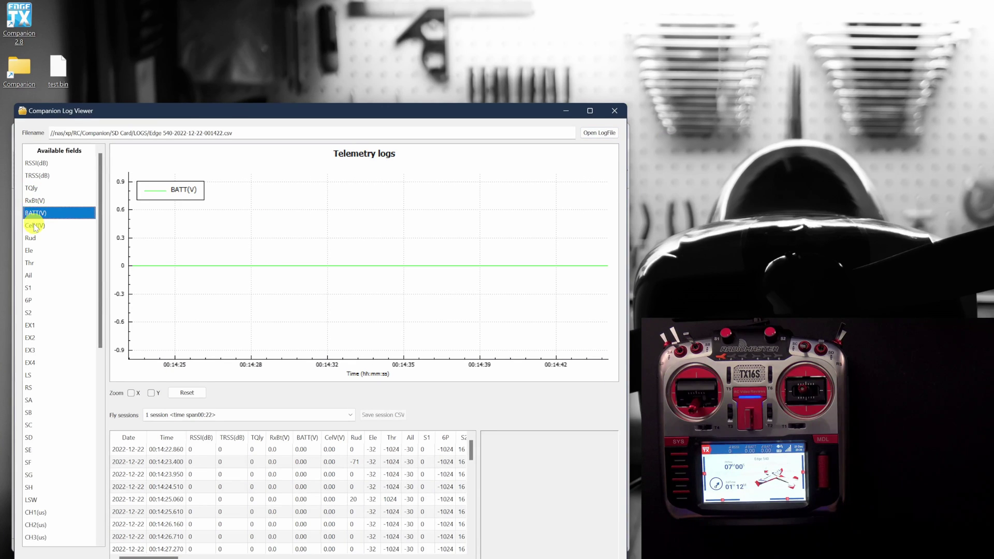
left_click(35, 225)
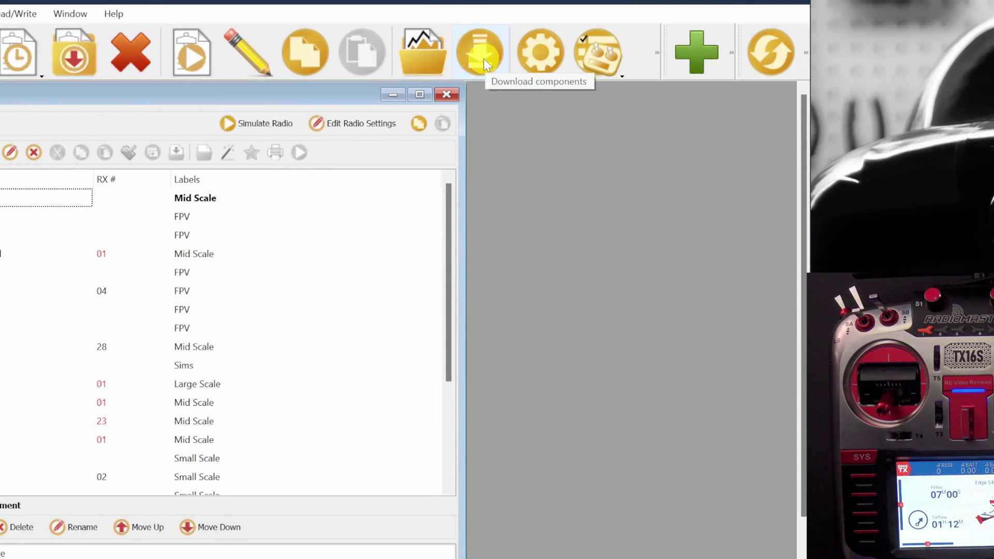
Step: Start a component update and include Multiprotocol, SD Card, Sounds and Themes alongside Companion and Firmware
left_click(483, 58)
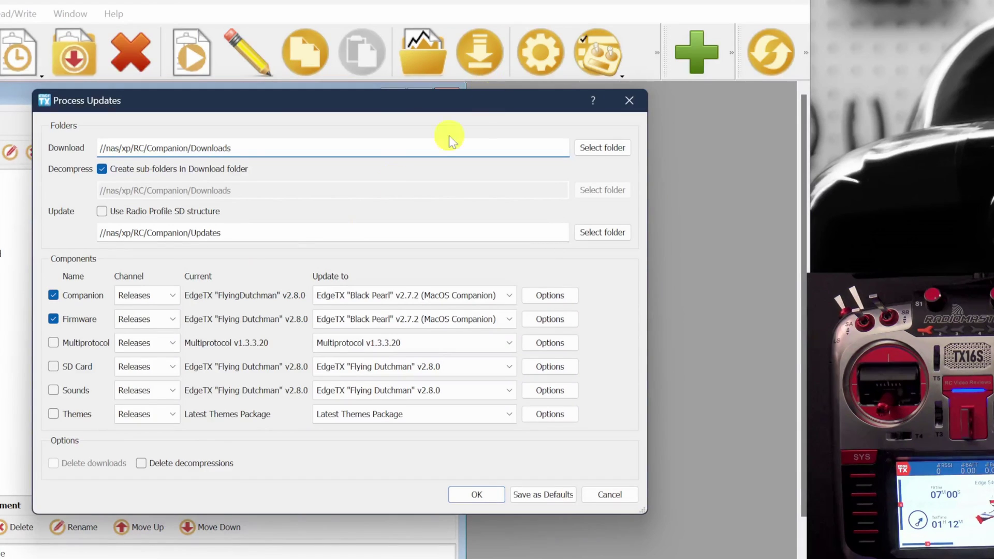
left_click(52, 343)
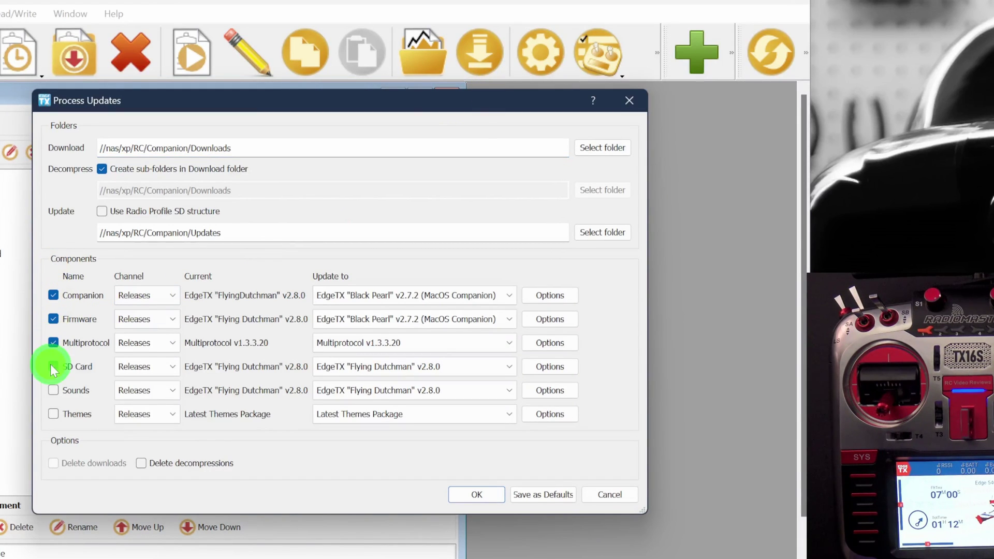
left_click(49, 391)
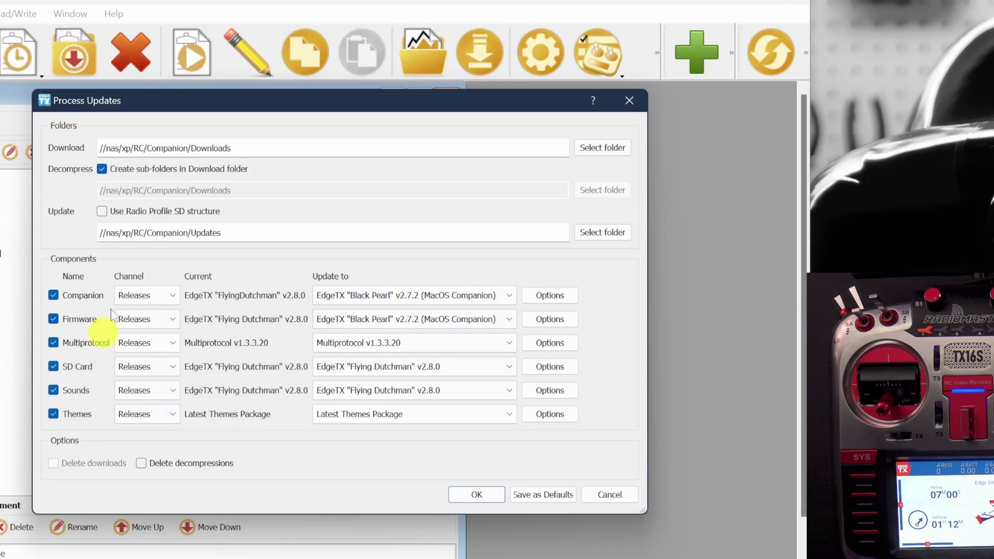
Step: Set the update versions of Companion and Firmware to EdgeTX "Flying Dutchman" v2.8.0 and of Multiprotocol to v1.3.3.20
left_click(379, 295)
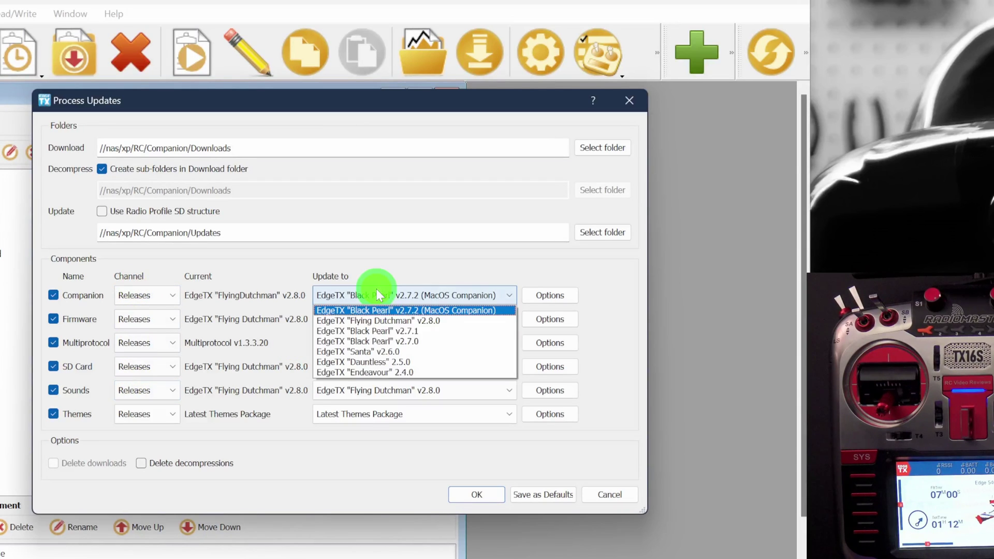
left_click(387, 321)
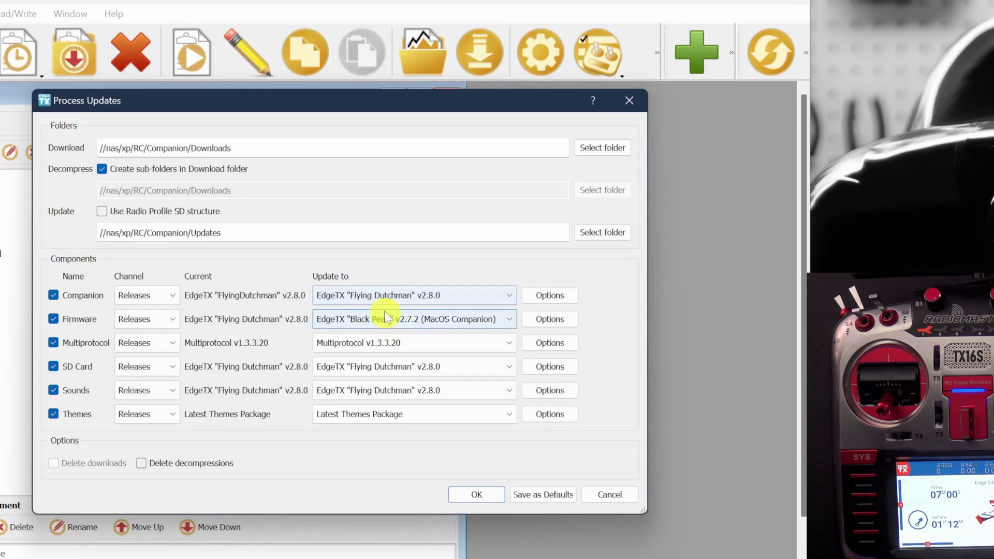
left_click(382, 320)
left_click(385, 344)
left_click(382, 344)
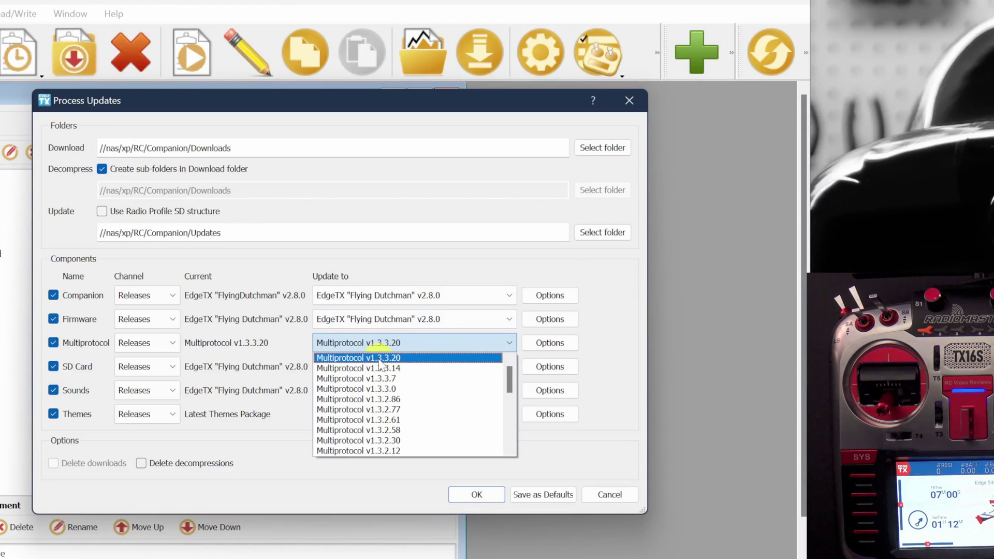
left_click(378, 359)
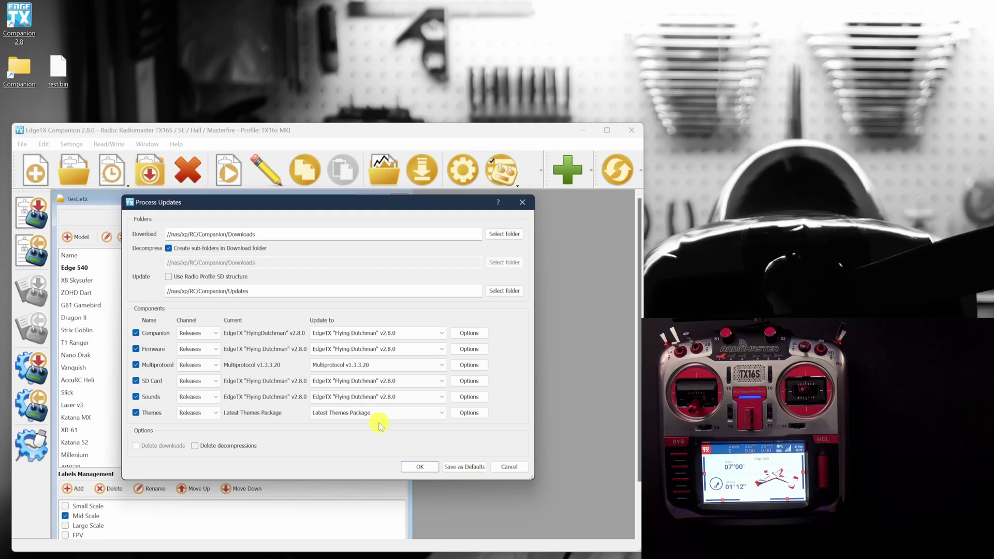
Step: Run the component update with the Irish English Female Voice (en-IE-Emily) language pack and close the progress window
left_click(420, 467)
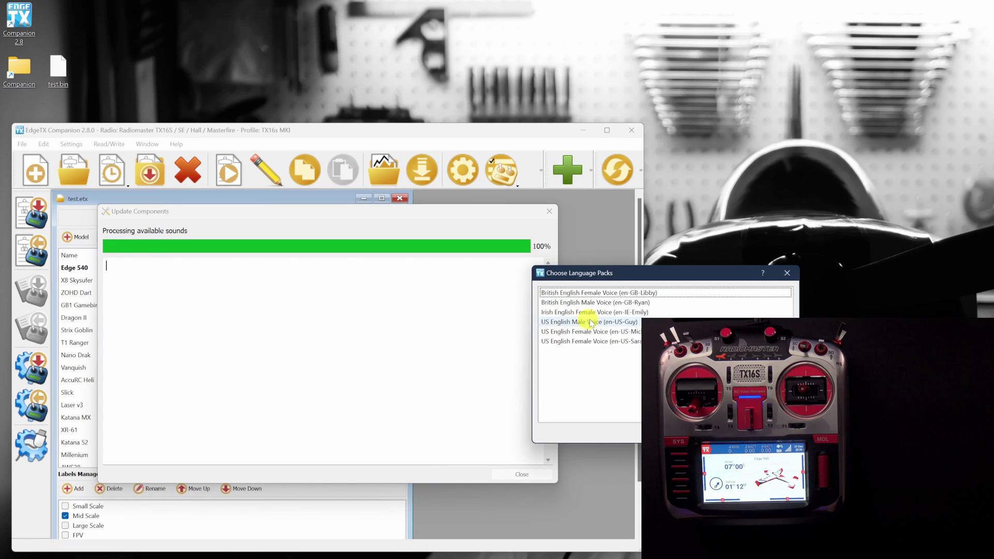
left_click(595, 313)
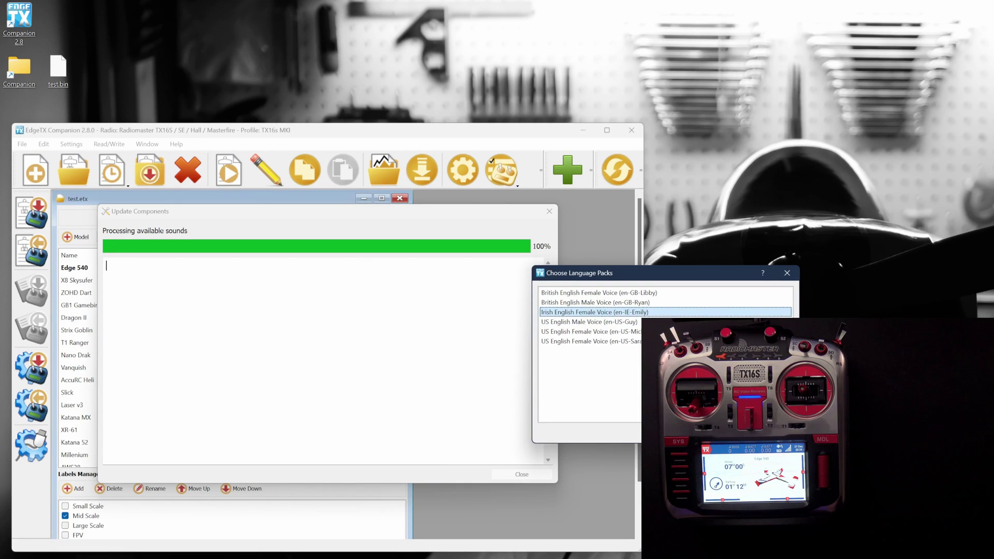
left_click(699, 433)
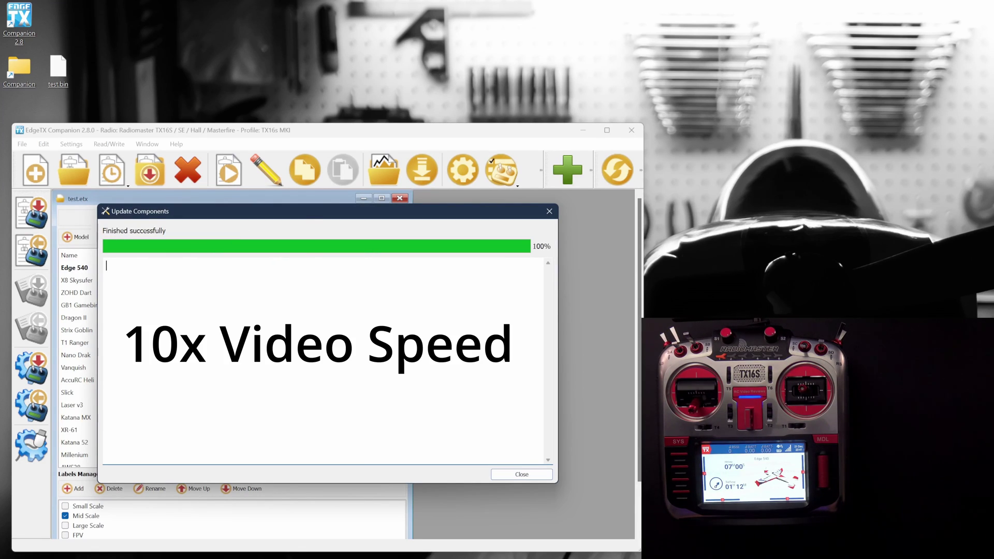
left_click(523, 474)
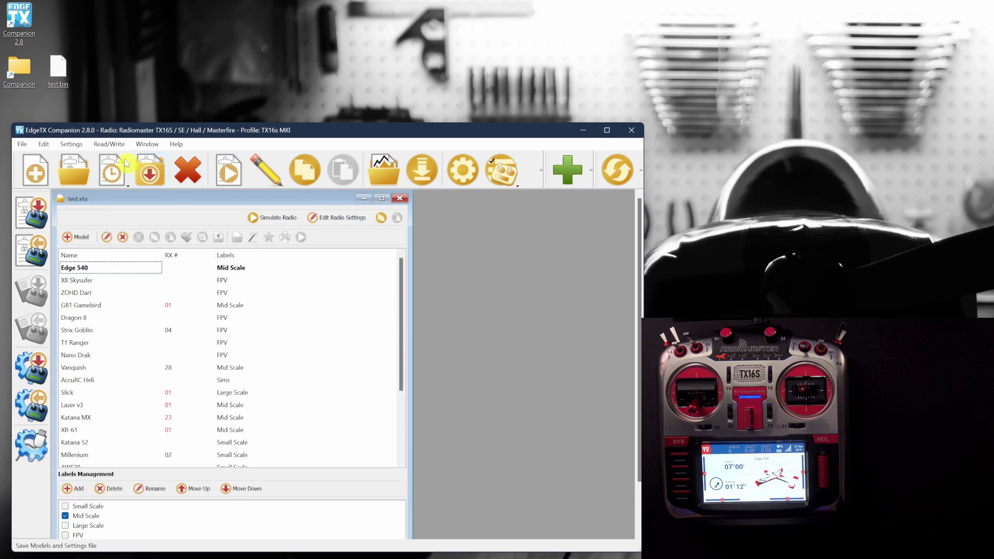
Step: Examine the Updates folder inside the Desktop's Companion folder, including the files in its FIRMWARE subfolder
left_click(24, 88)
double_click(23, 88)
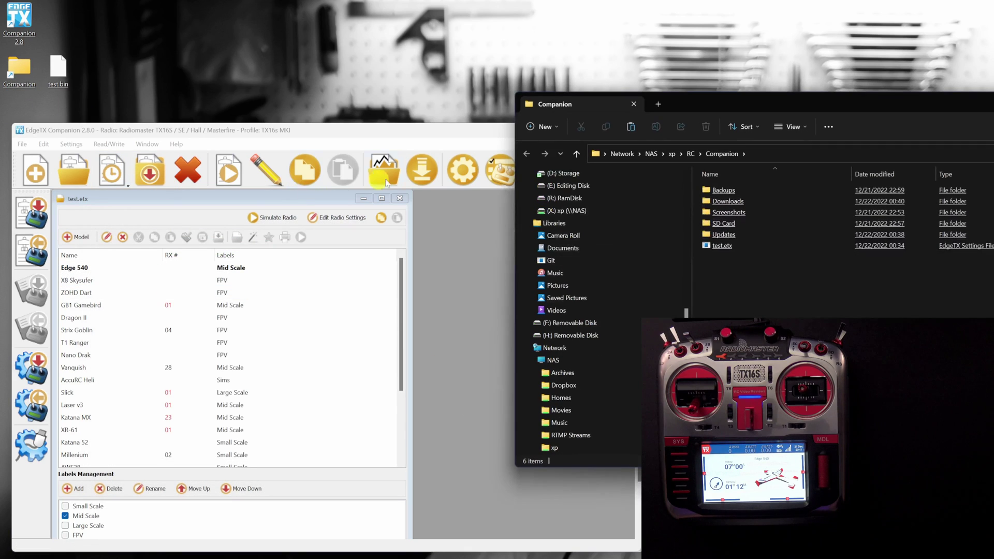
left_click_drag(717, 107, 263, 90)
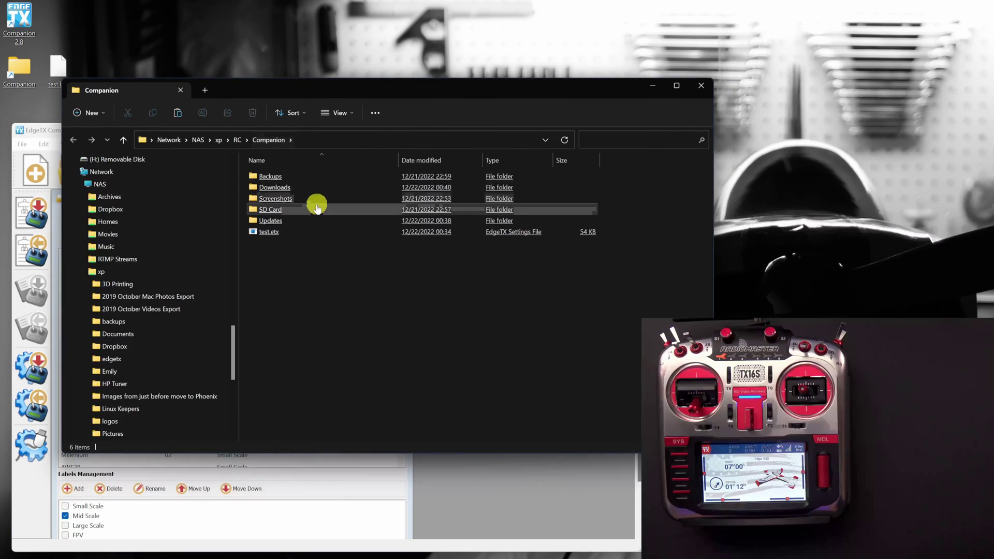
double_click(271, 222)
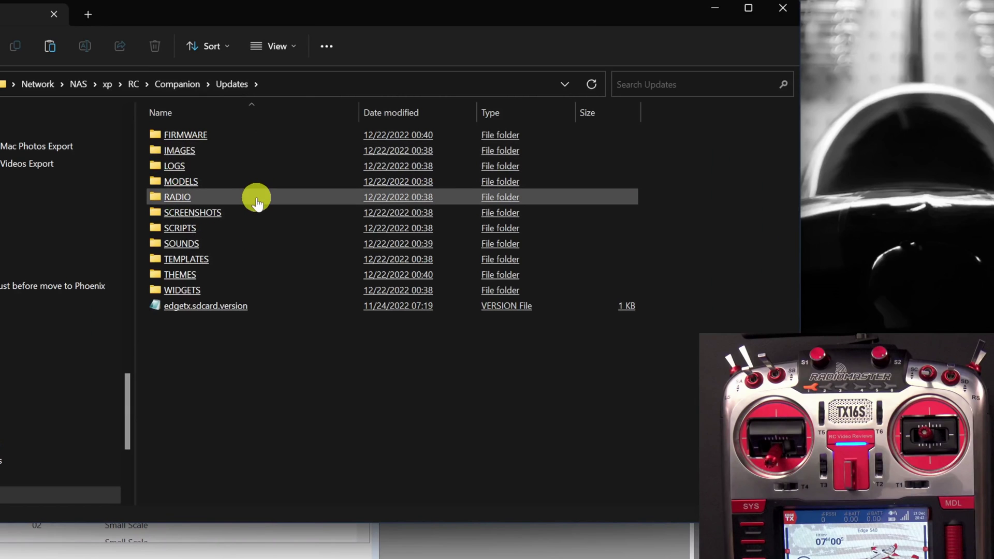
left_click(255, 214)
left_click(195, 138)
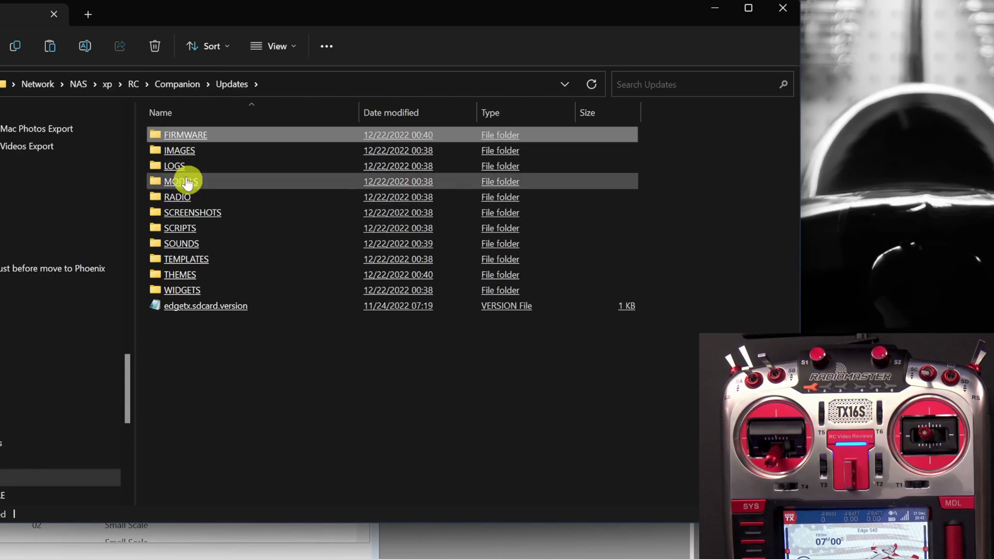
double_click(173, 135)
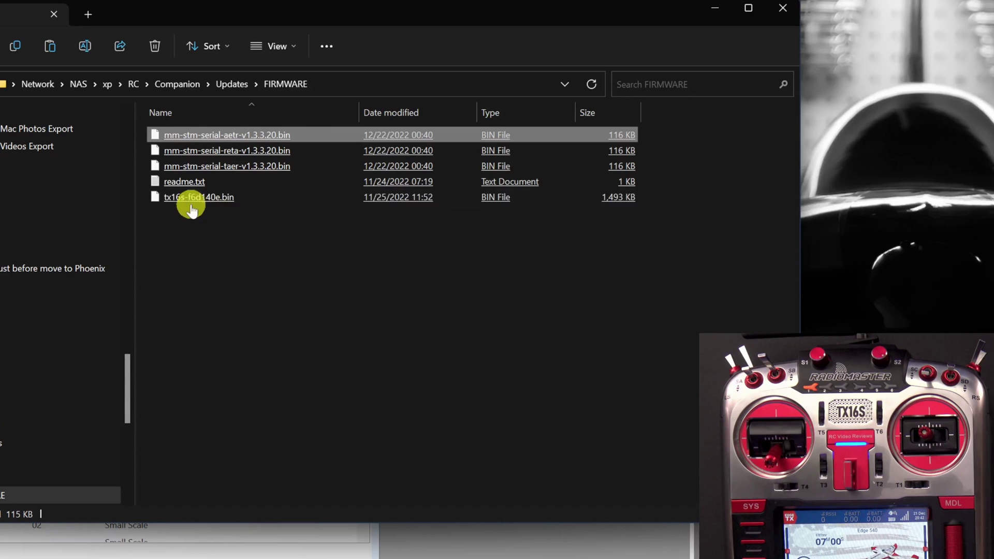
Step: Examine the updated script files in SCRIPTS > TOOLS and the contents of the SOUNDS folder
key("alt+Left")
left_click(167, 229)
double_click(167, 229)
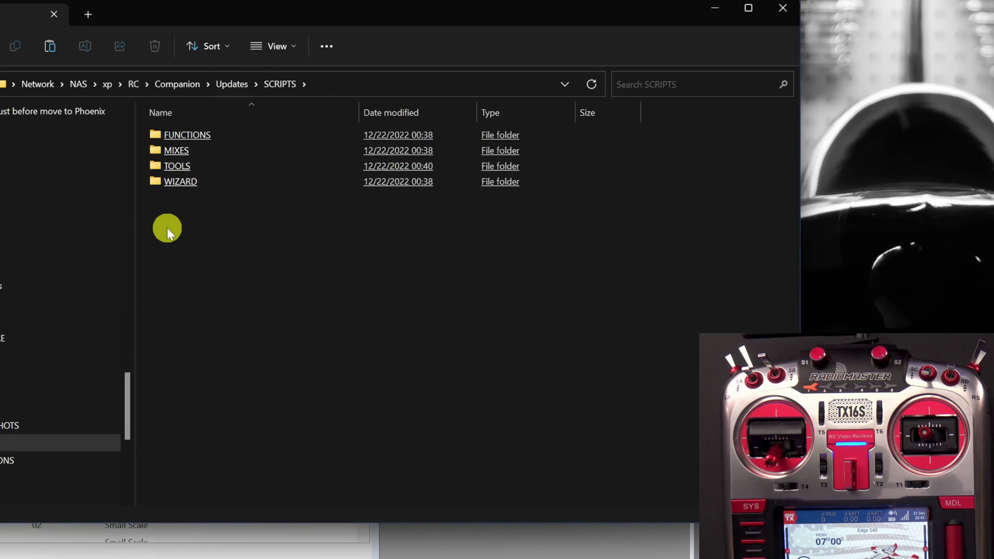
double_click(179, 163)
left_click(182, 172)
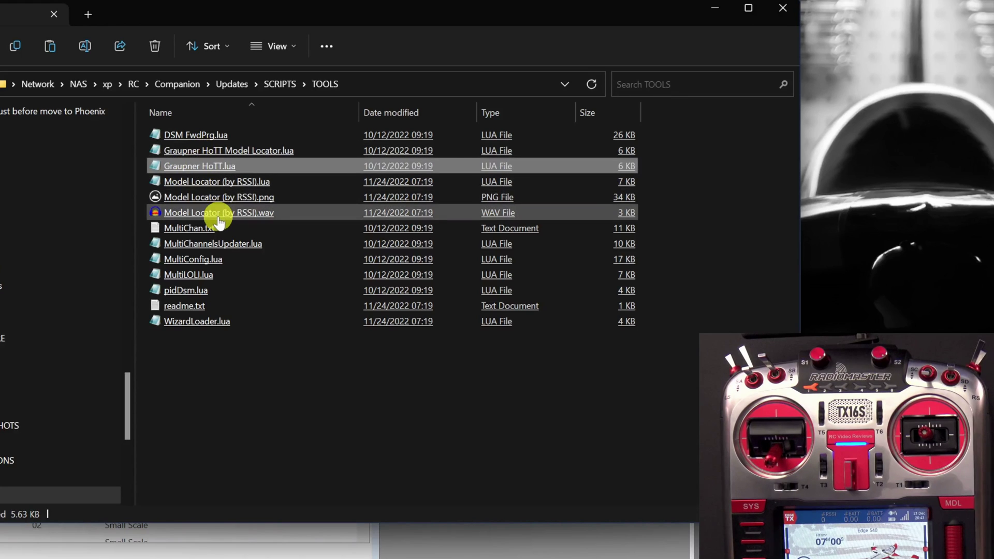
left_click(219, 218)
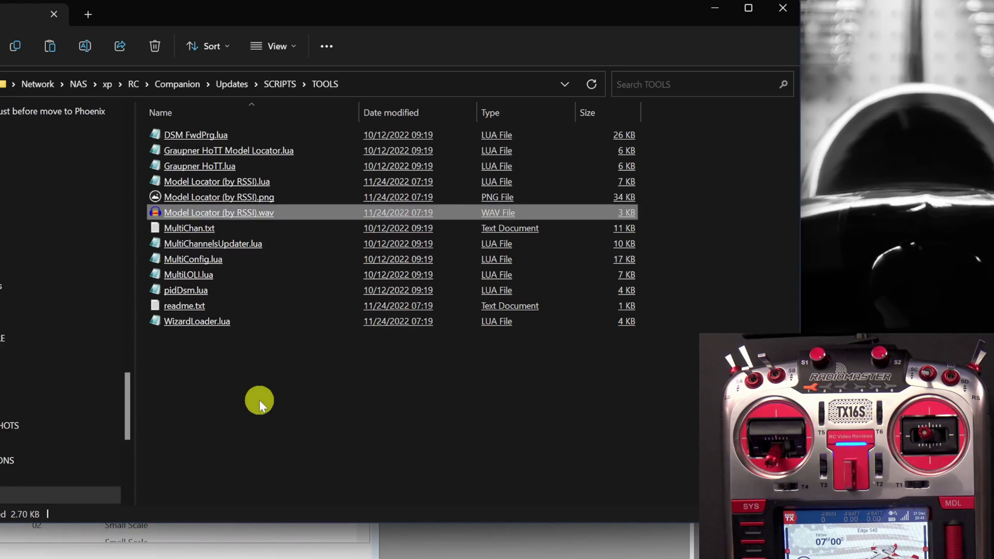
left_click(234, 91)
double_click(176, 244)
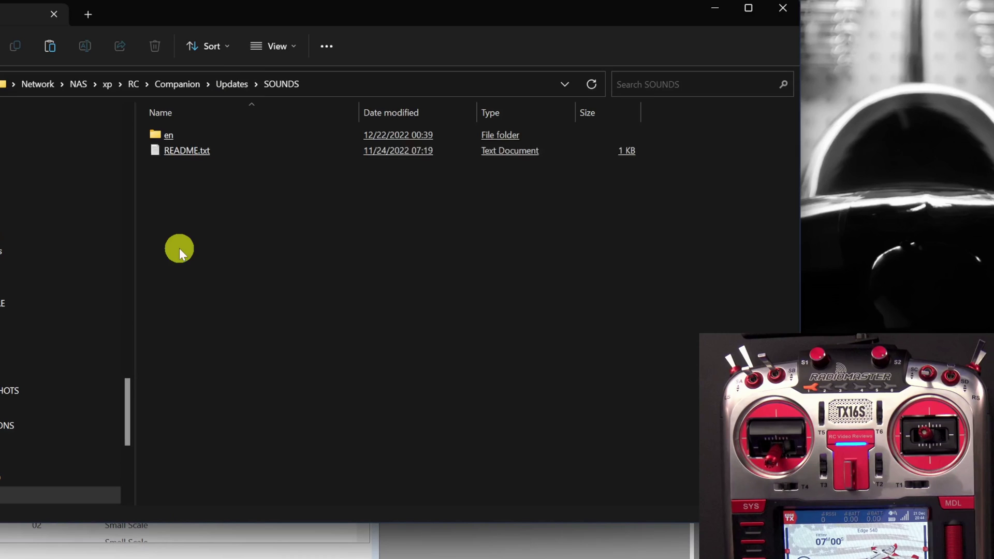
Step: Examine the sound files in SOUNDS > en and the theme folders in THEMES, and close the file window
double_click(166, 134)
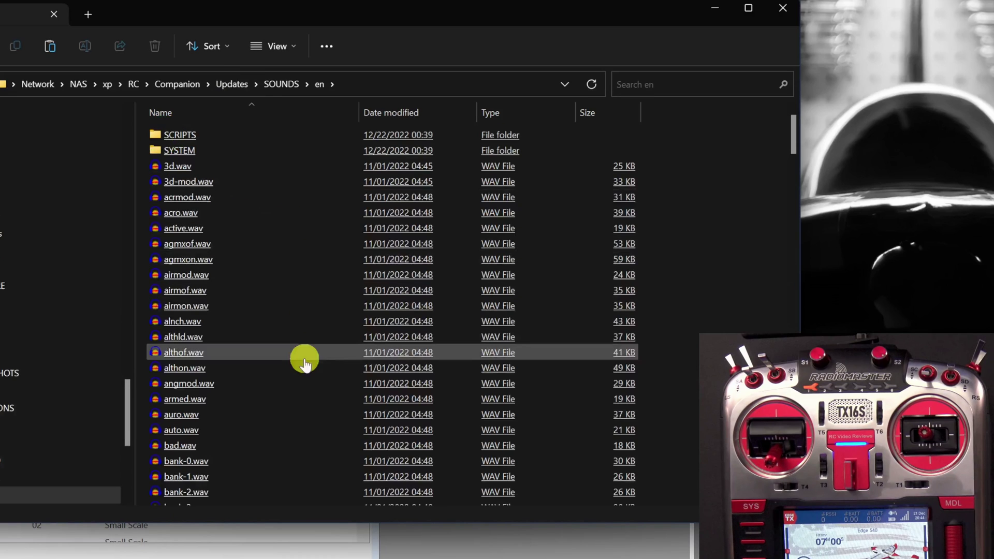
left_click(227, 85)
double_click(166, 260)
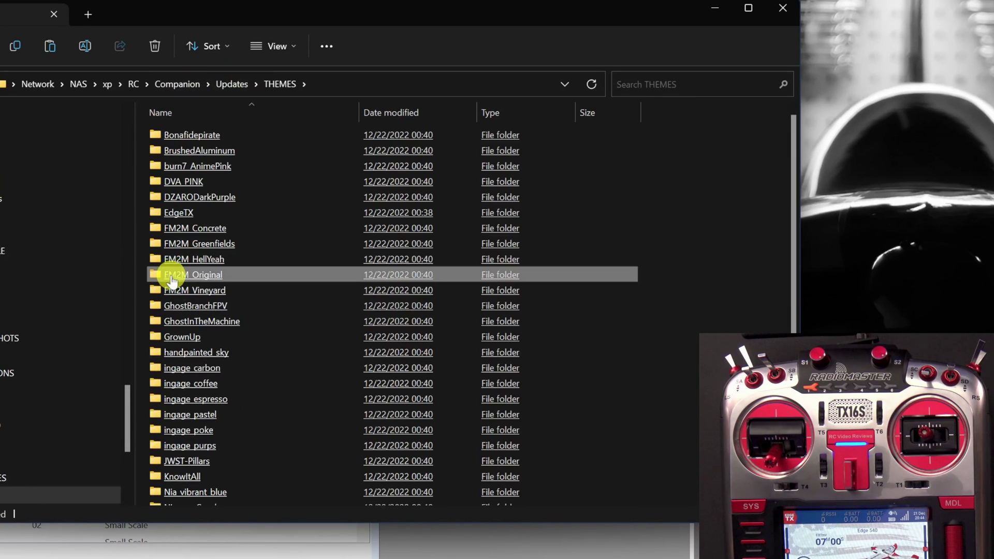
mouse_move(172, 287)
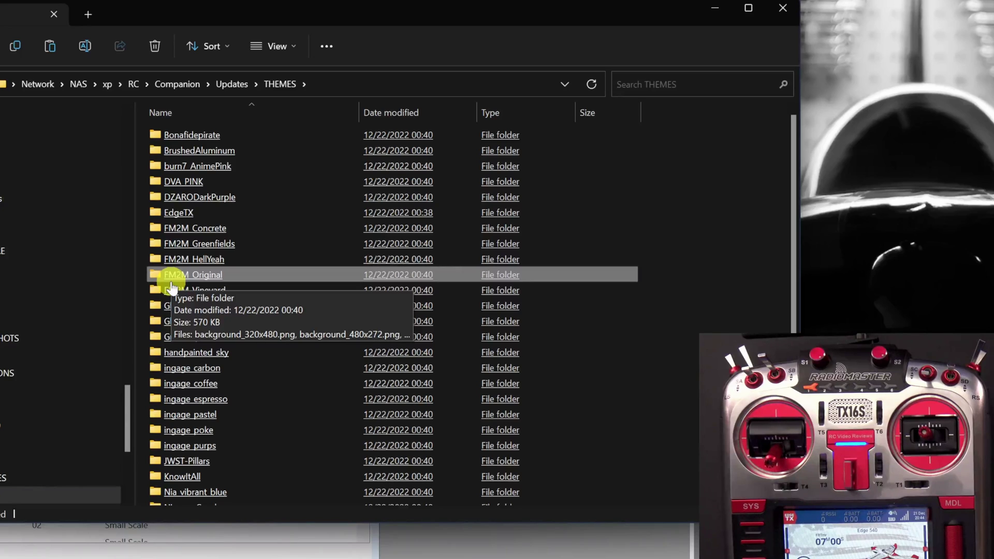
scroll(201, 253, "down", 3)
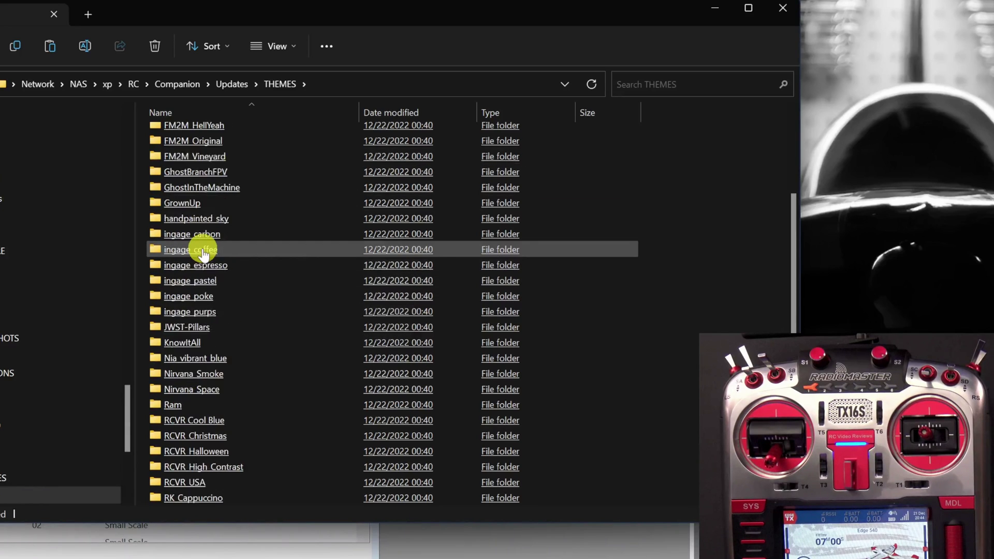
scroll(202, 253, "down", 1)
mouse_move(202, 254)
left_click(232, 84)
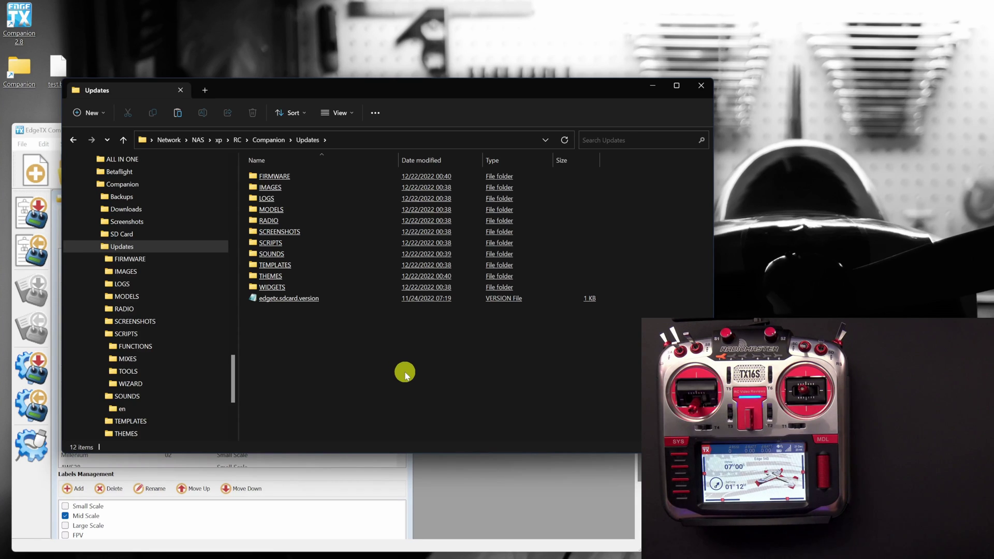
left_click(701, 85)
Step: Review the Radio Profile settings and the options for creating or selecting radio profiles, leaving both without changes
left_click(464, 170)
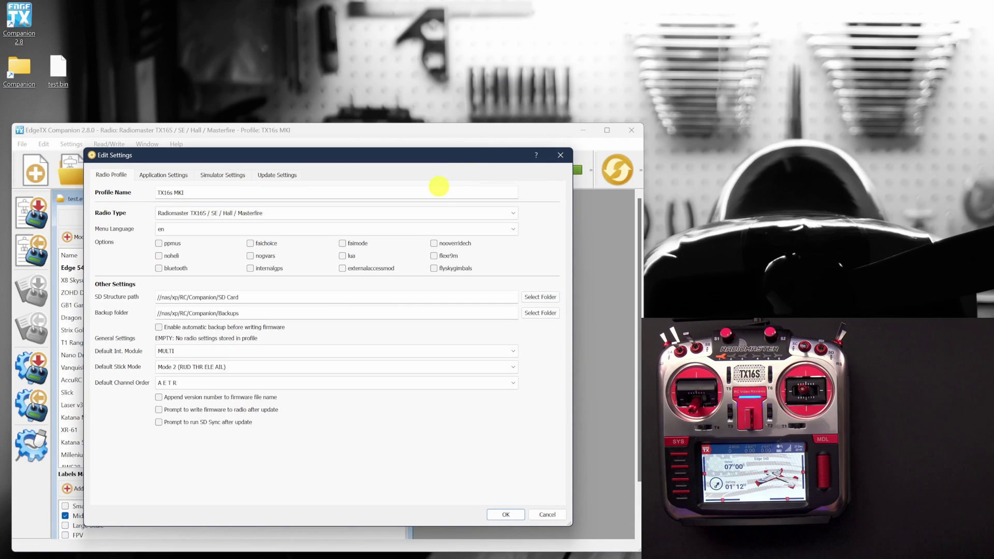
left_click(560, 155)
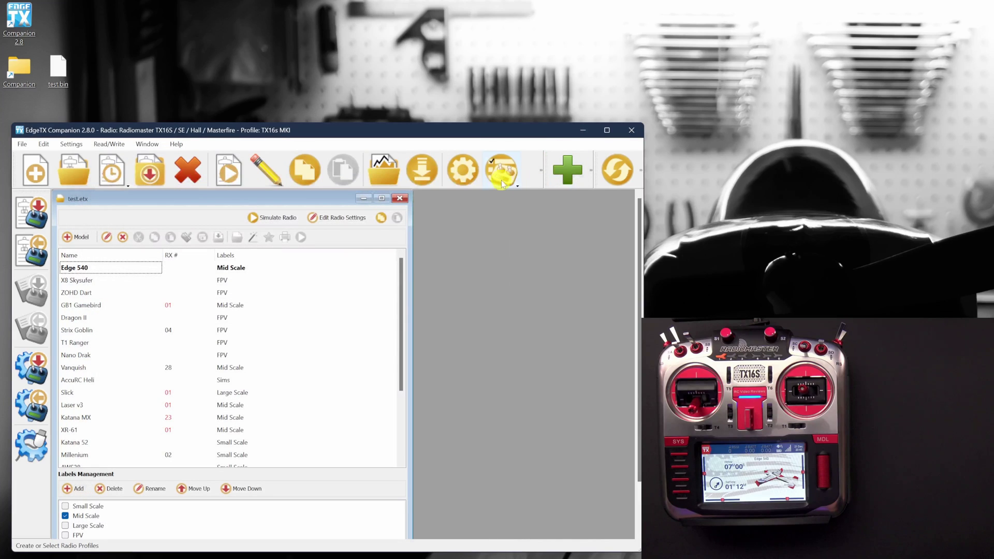
left_click(502, 181)
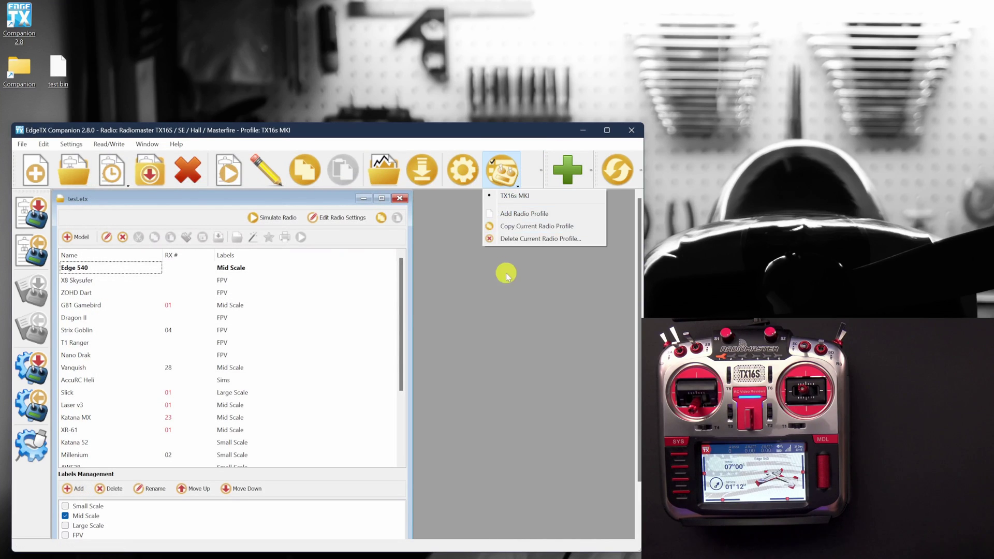
left_click(506, 273)
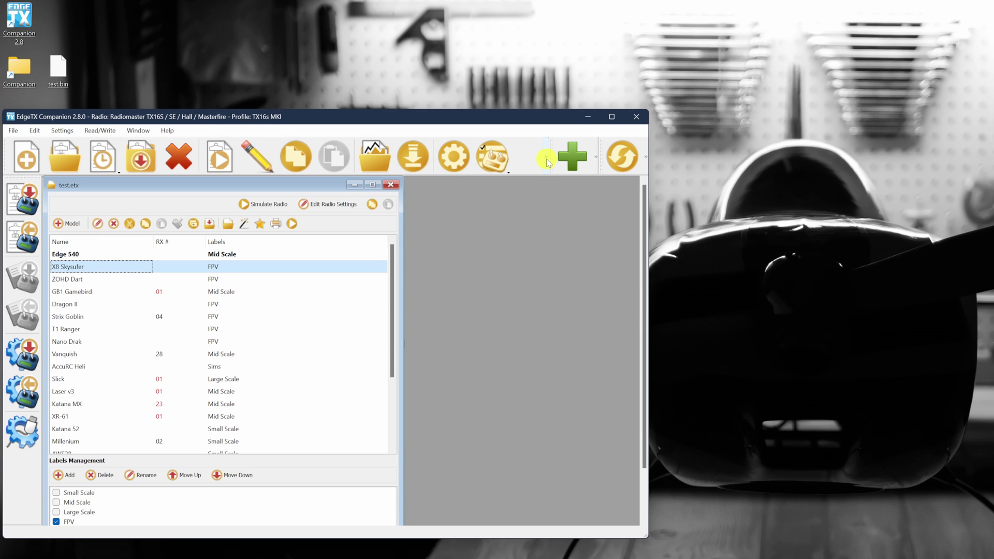
Step: Compare the Edge 540 and X8 Skysufer models side by side, review their settings, and close the comparison
left_click(547, 160)
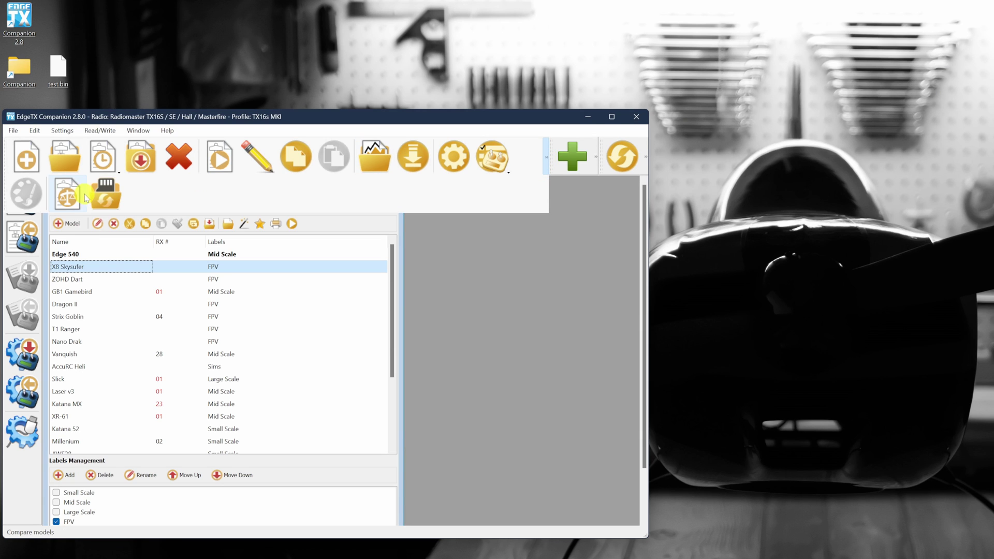
left_click(71, 199)
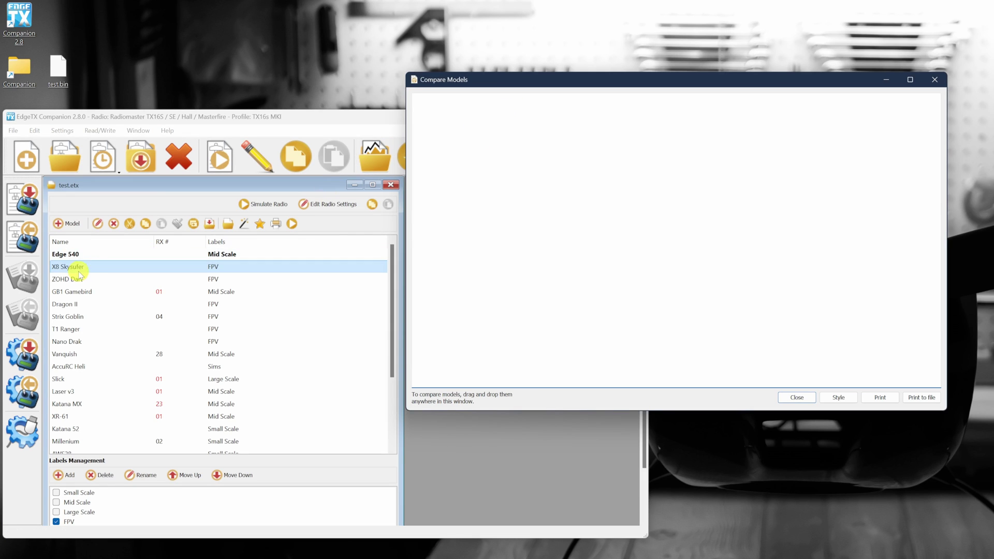
left_click_drag(65, 254, 437, 231)
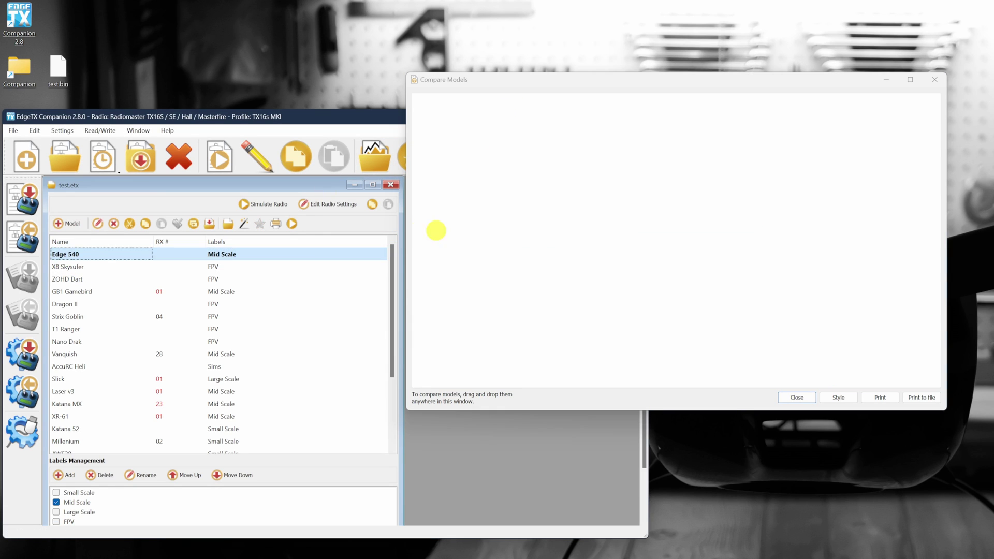
left_click_drag(52, 267, 735, 239)
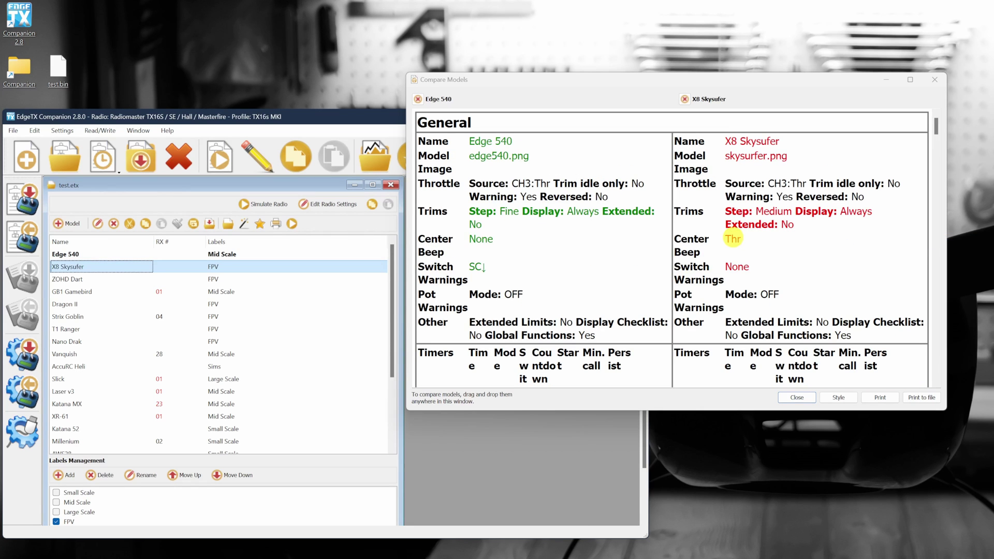
scroll(732, 238, "down", 15)
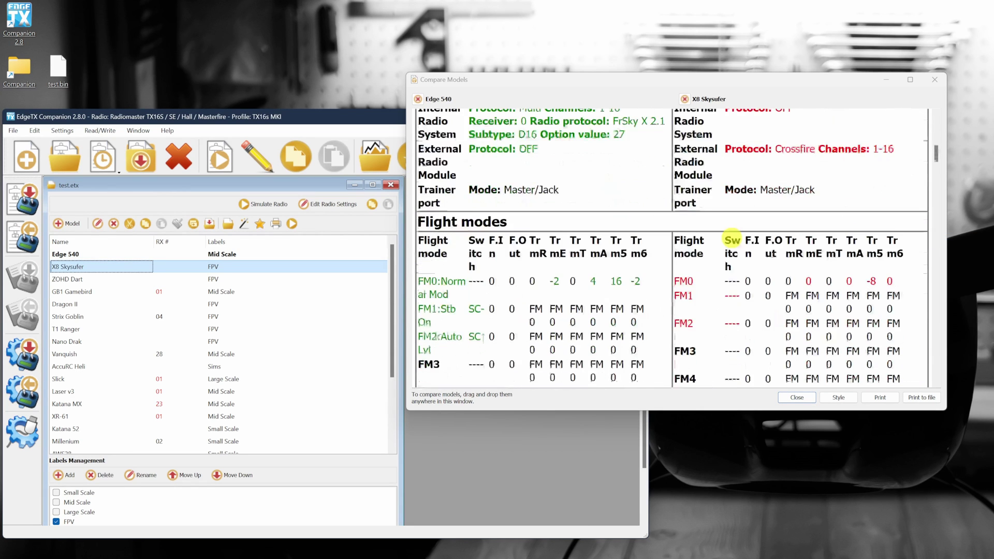
scroll(732, 238, "down", 3)
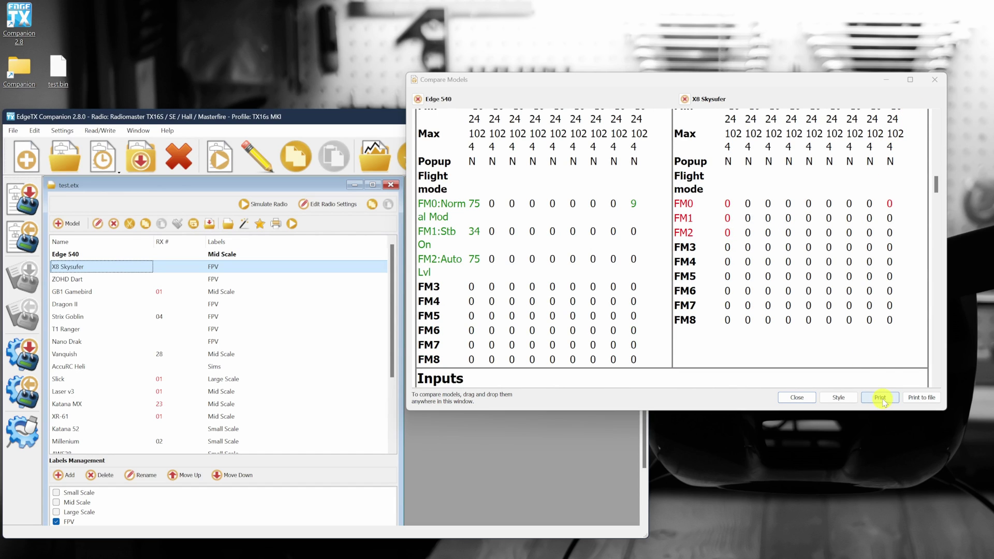
left_click(934, 79)
Step: Review the SD card synchronization options, including the radio folder location and the sync direction
left_click(549, 157)
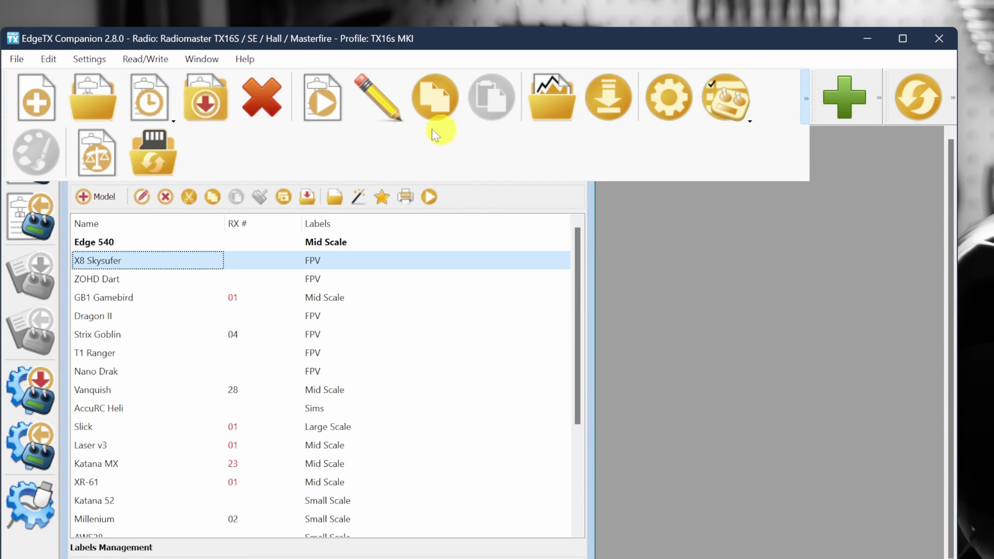
left_click(158, 146)
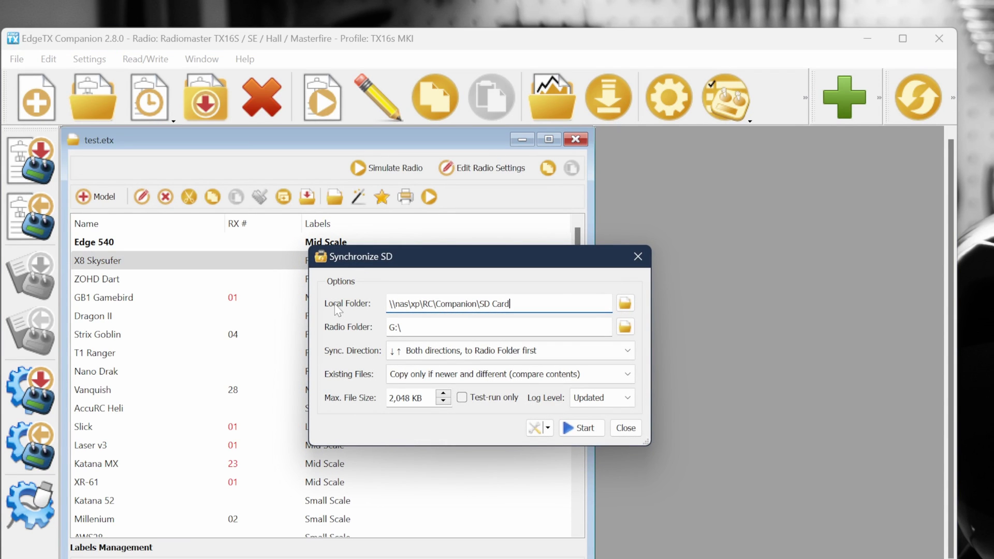
left_click(625, 328)
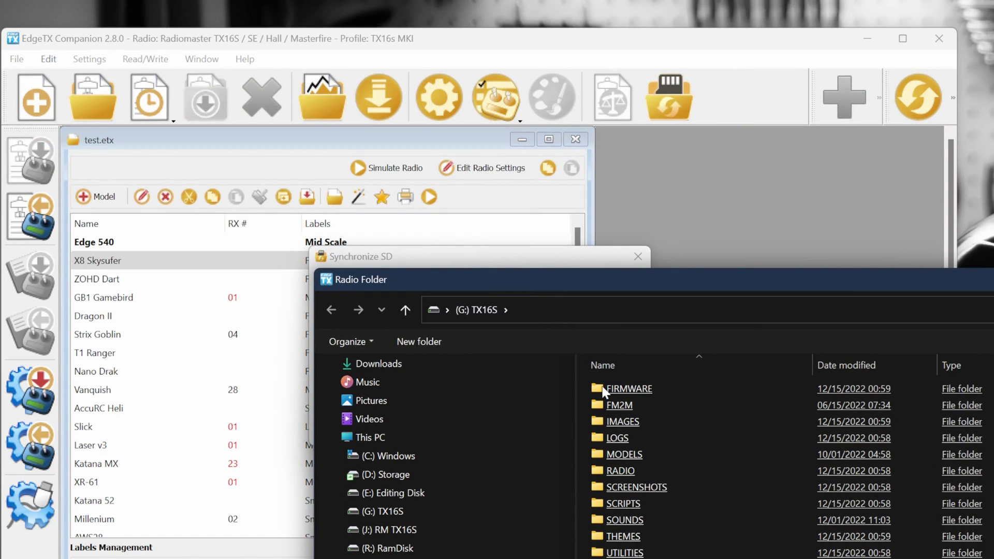
key("Escape")
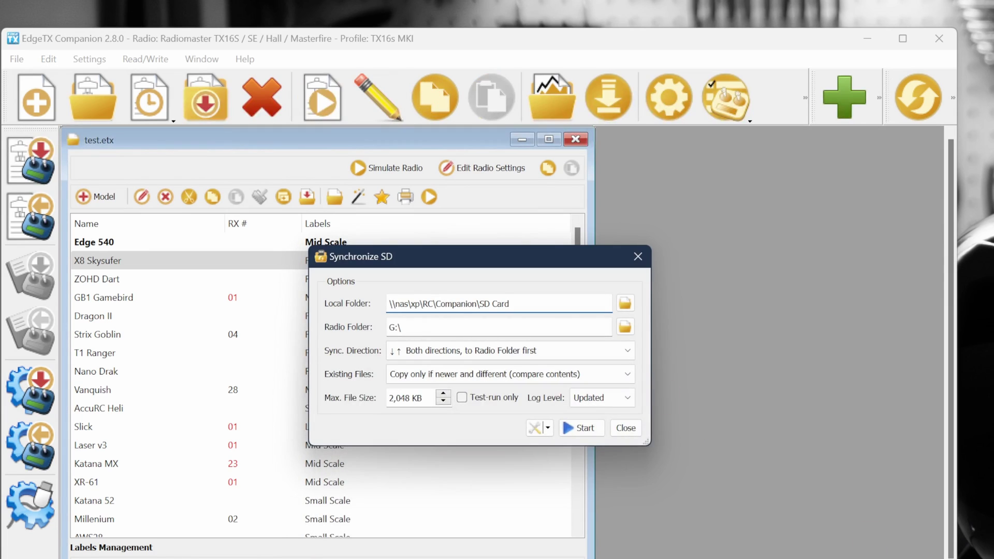
left_click(488, 353)
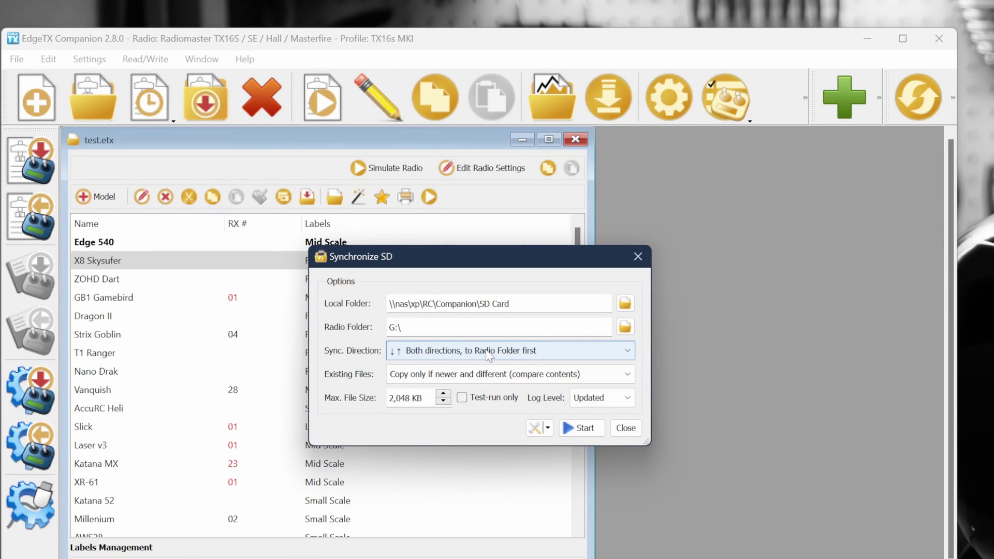
left_click(487, 353)
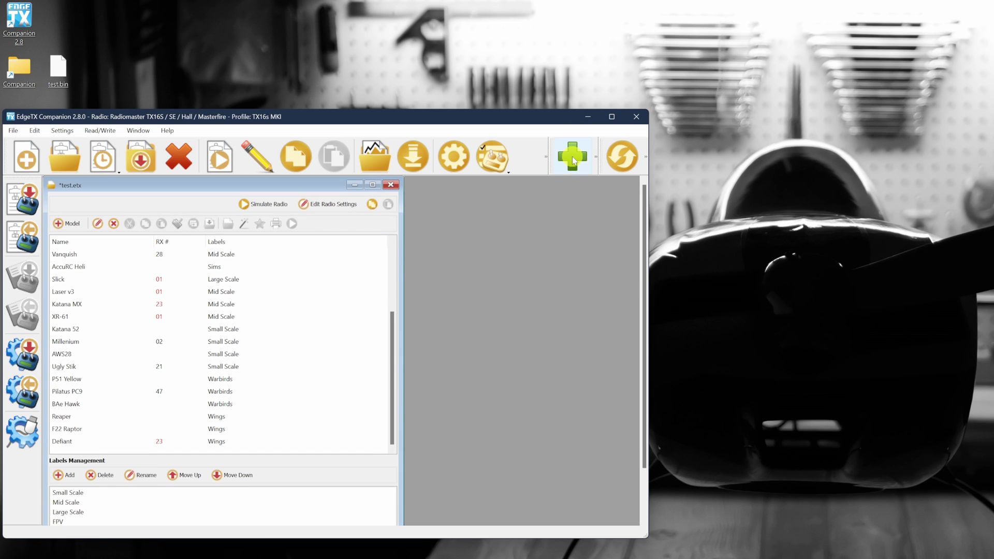
Step: Add a new model to test.etx and view its setup in the model editor before closing it
left_click(572, 157)
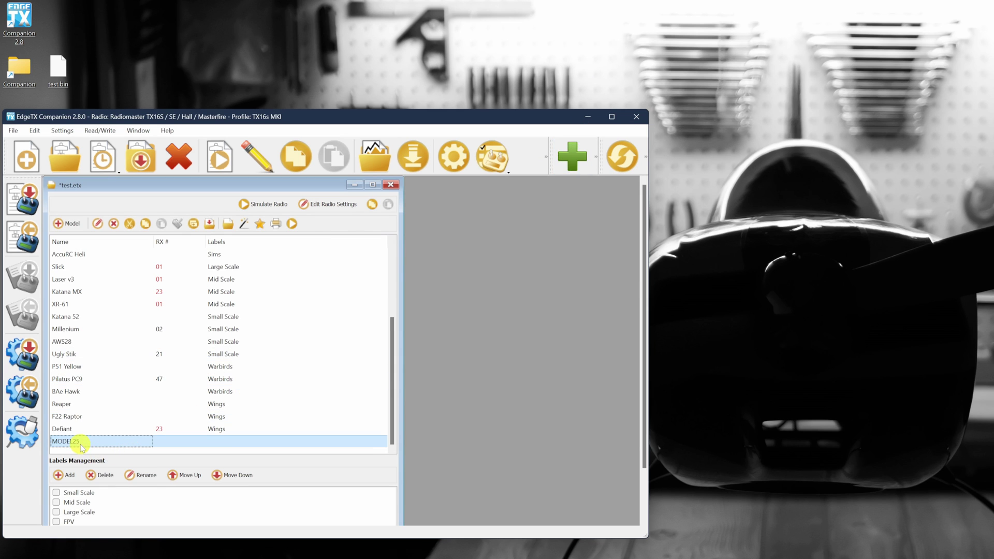
double_click(81, 444)
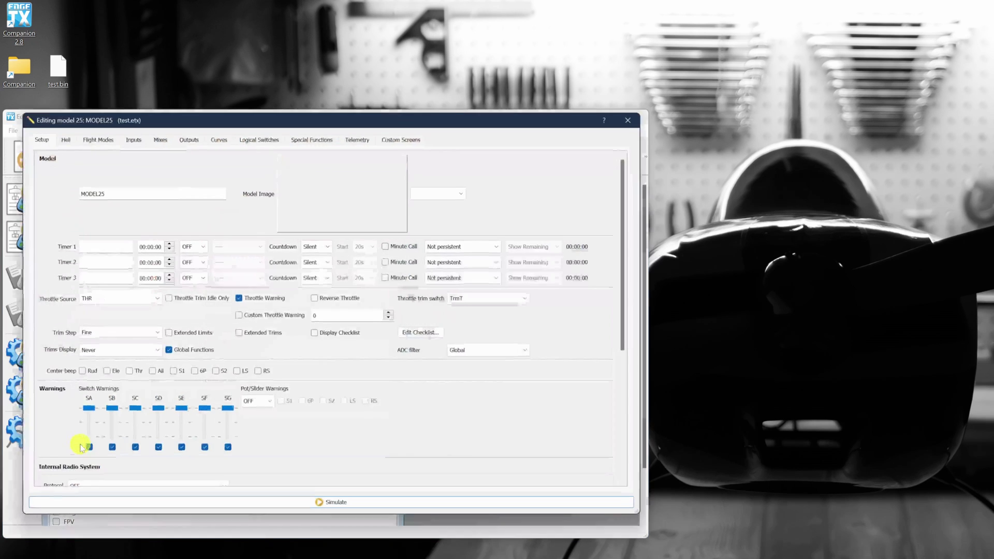
left_click(632, 122)
left_click(596, 157)
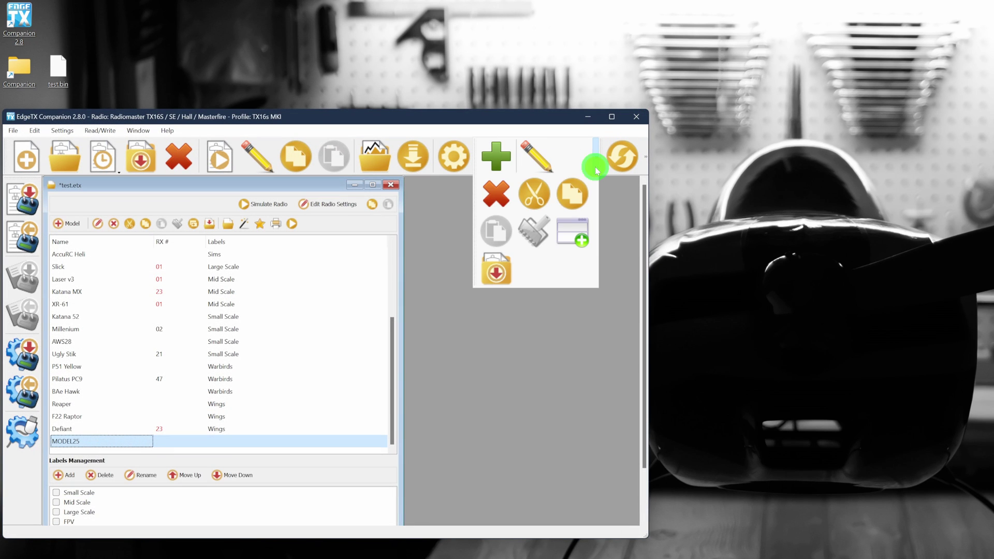
left_click(576, 199)
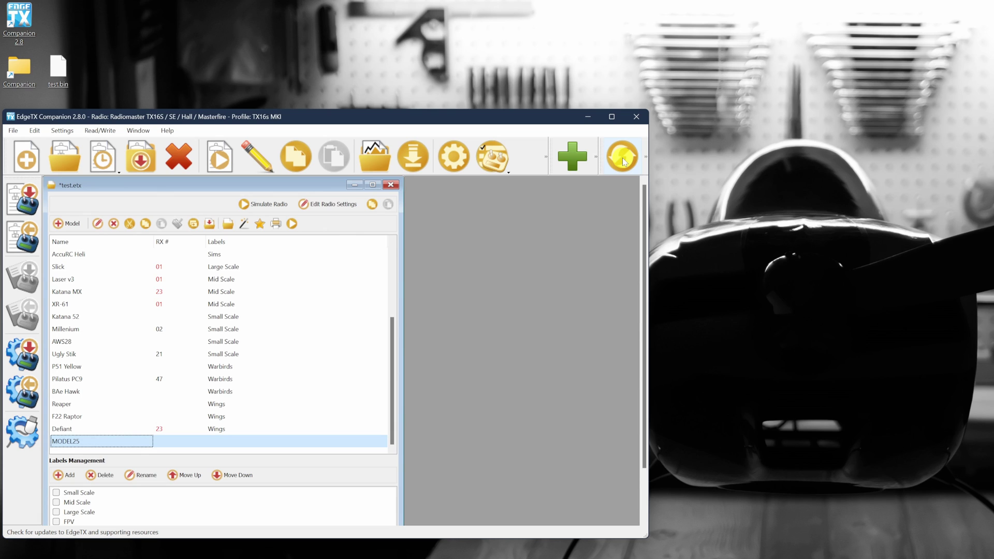
Step: Check for updates to EdgeTX and its supporting resources, and open the About Companion information
left_click(623, 160)
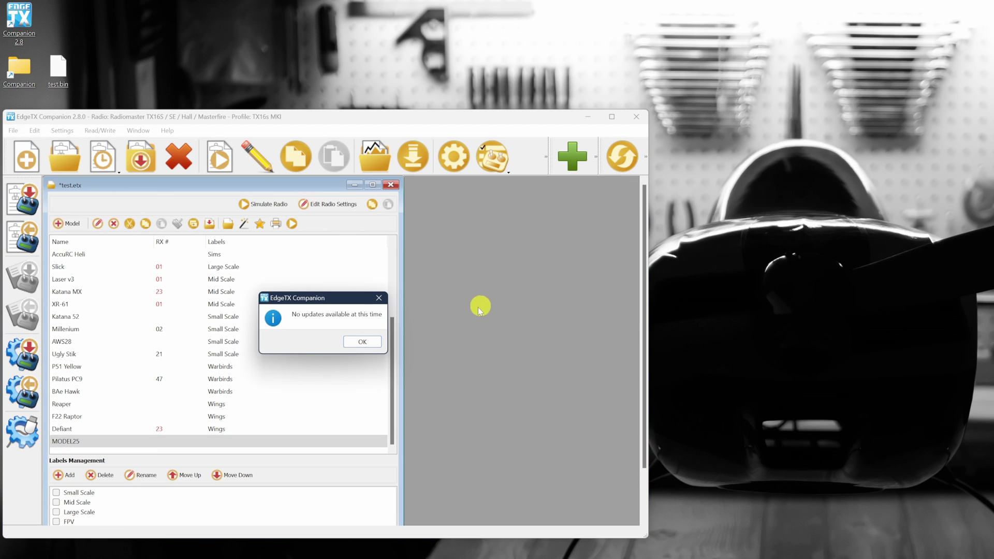
left_click(377, 340)
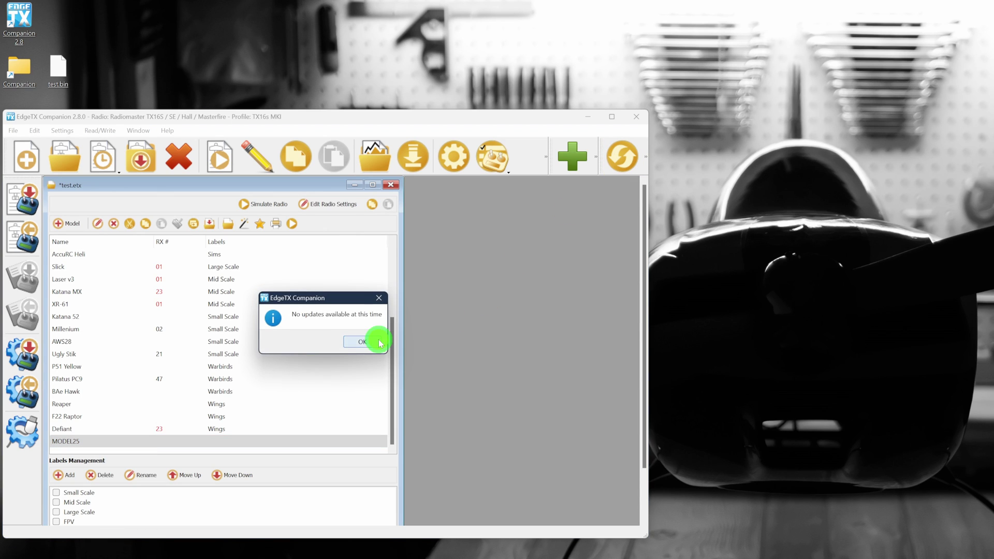
left_click(646, 158)
left_click(620, 189)
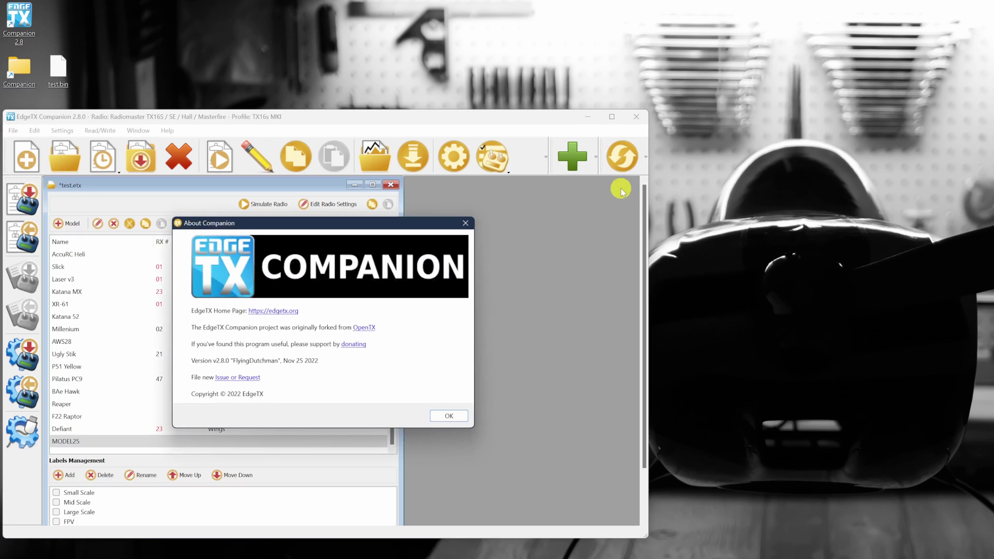